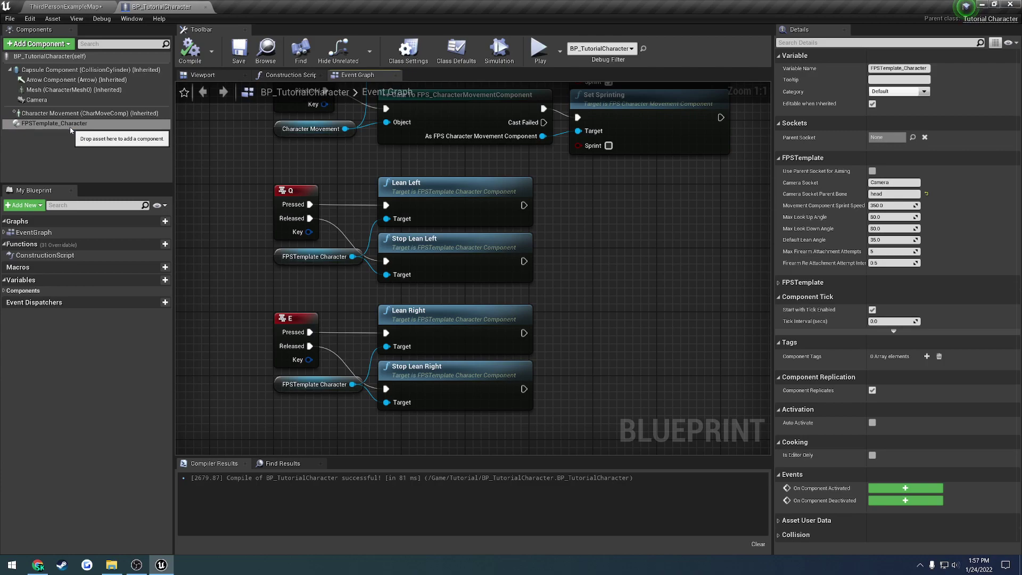
Enable Use Firearm Collision in the FirearmCollision settings of the FPSTemplate_Character component, check the available collision channels, and compile the blueprint
{"action": "left_click", "coordinate": [782, 284]}
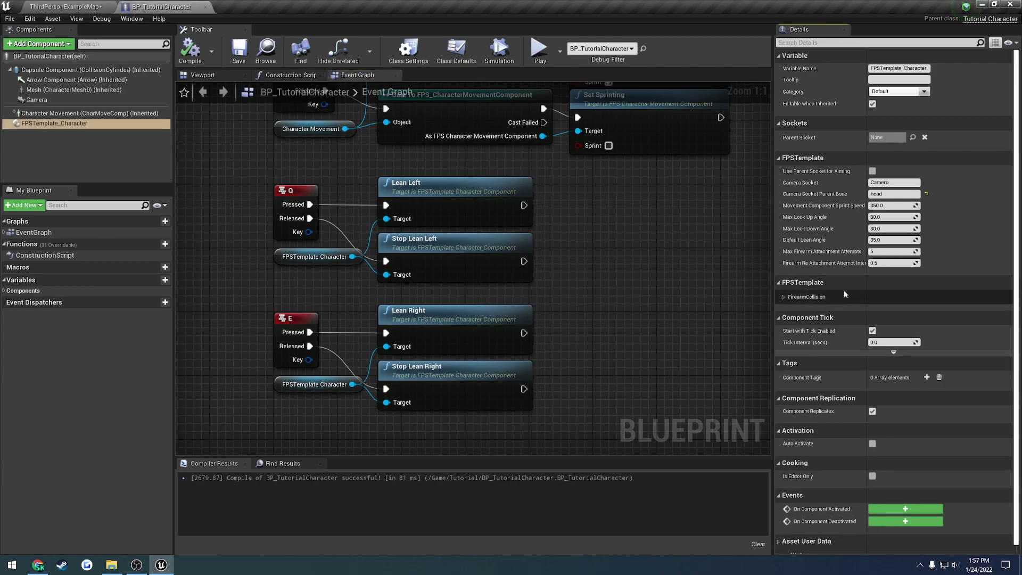
{"action": "left_click", "coordinate": [783, 297]}
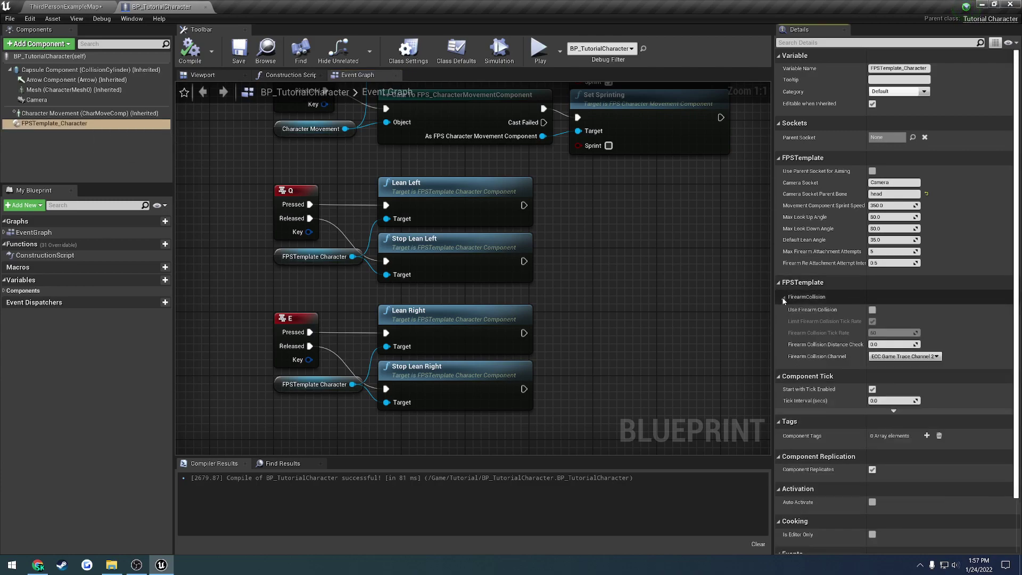
{"action": "left_click", "coordinate": [872, 310]}
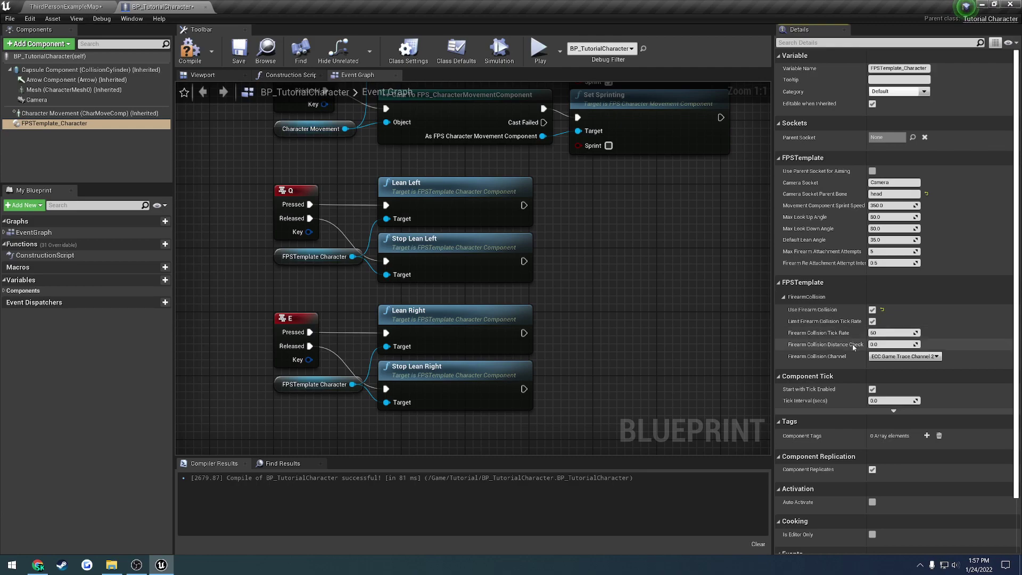
{"action": "left_click", "coordinate": [908, 356]}
{"action": "left_click", "coordinate": [920, 356]}
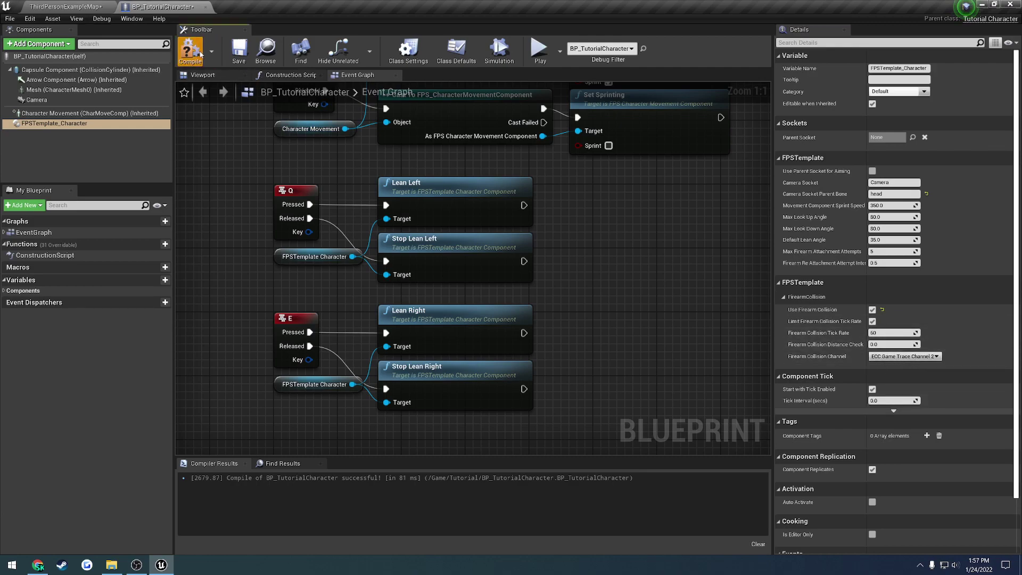
Return to the ThirdPersonExampleMap level and save the selected modified files
{"action": "left_click", "coordinate": [69, 6]}
{"action": "left_click", "coordinate": [10, 19]}
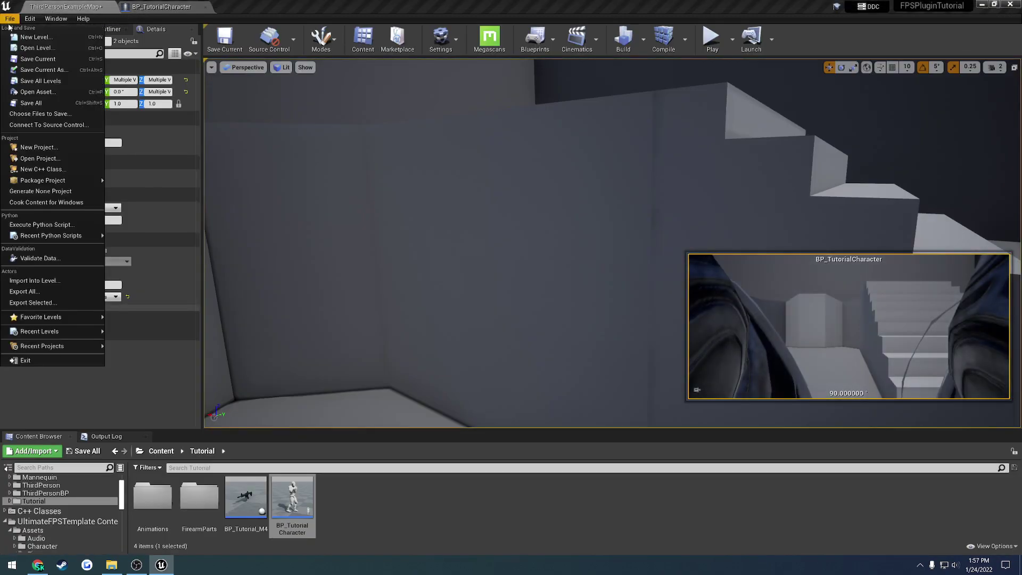
{"action": "left_click", "coordinate": [39, 113]}
{"action": "left_click", "coordinate": [601, 372]}
Play-test the level, moving the character up to and away from the walls to check the firearm's collision, and stop the session
{"action": "left_click", "coordinate": [711, 38]}
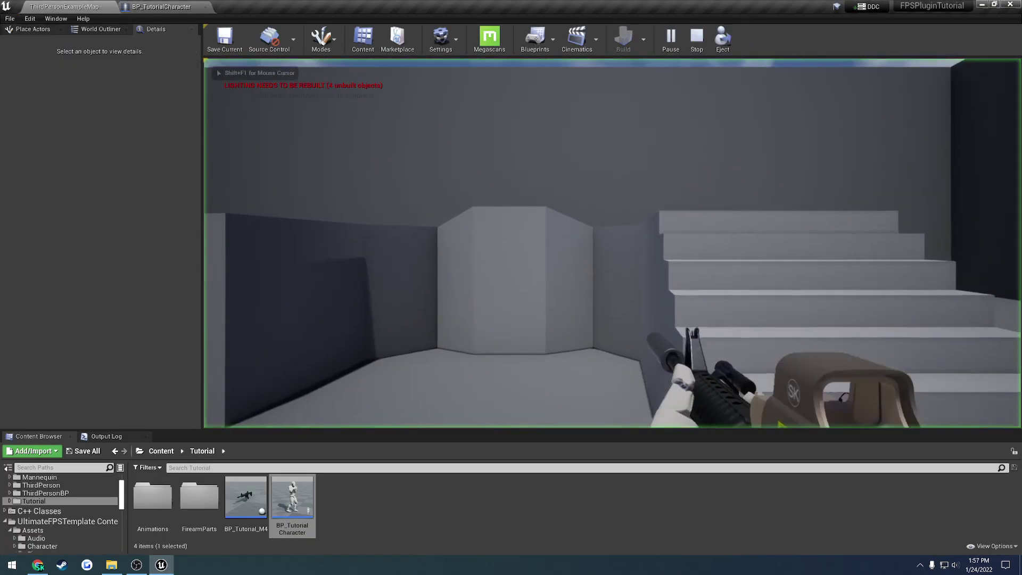
{"action": "key", "text": "w"}
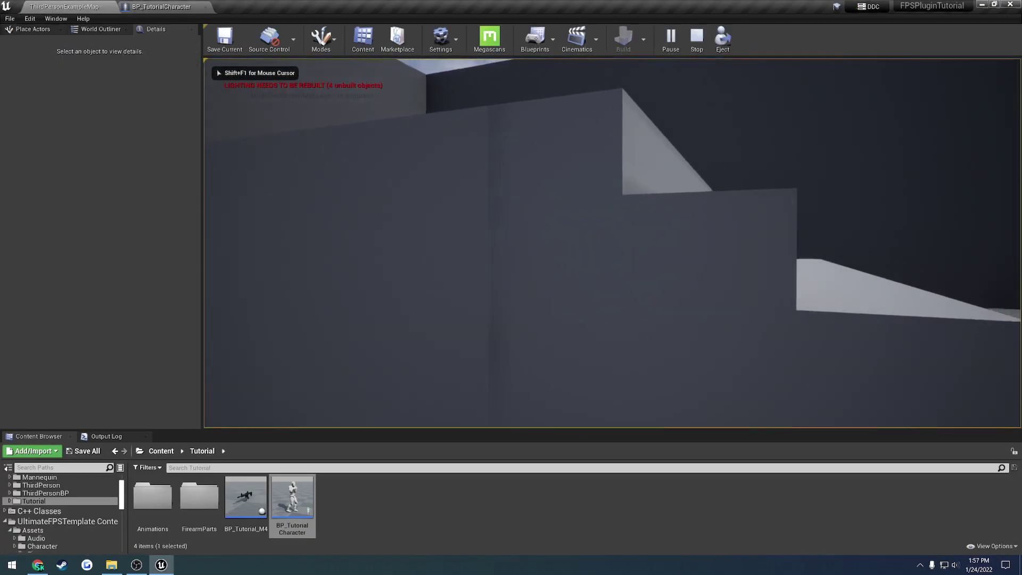
{"action": "key", "text": "s"}
{"action": "key", "text": "w"}
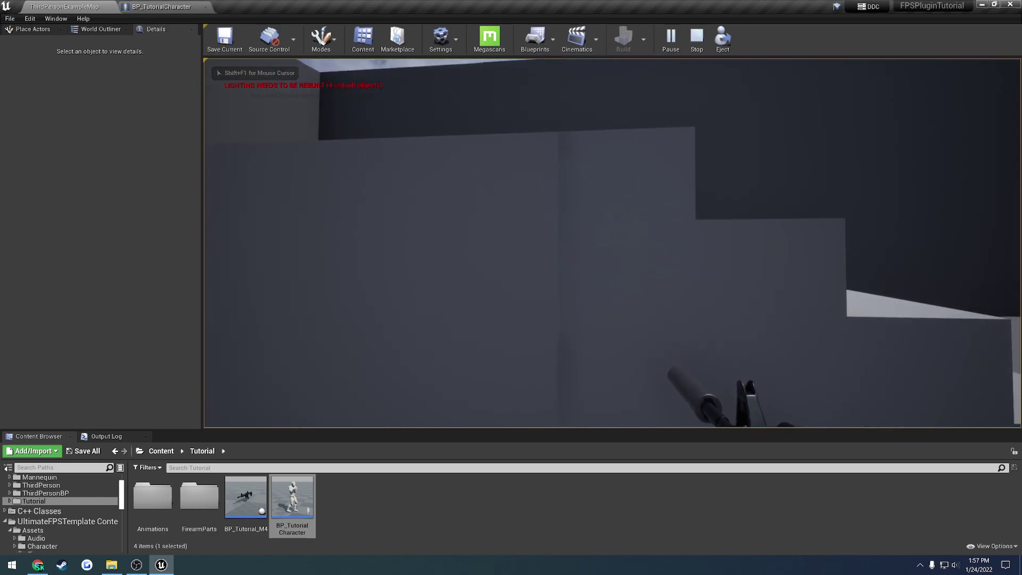
{"action": "key", "text": "s"}
{"action": "key", "text": "w"}
{"action": "key", "text": "w"}
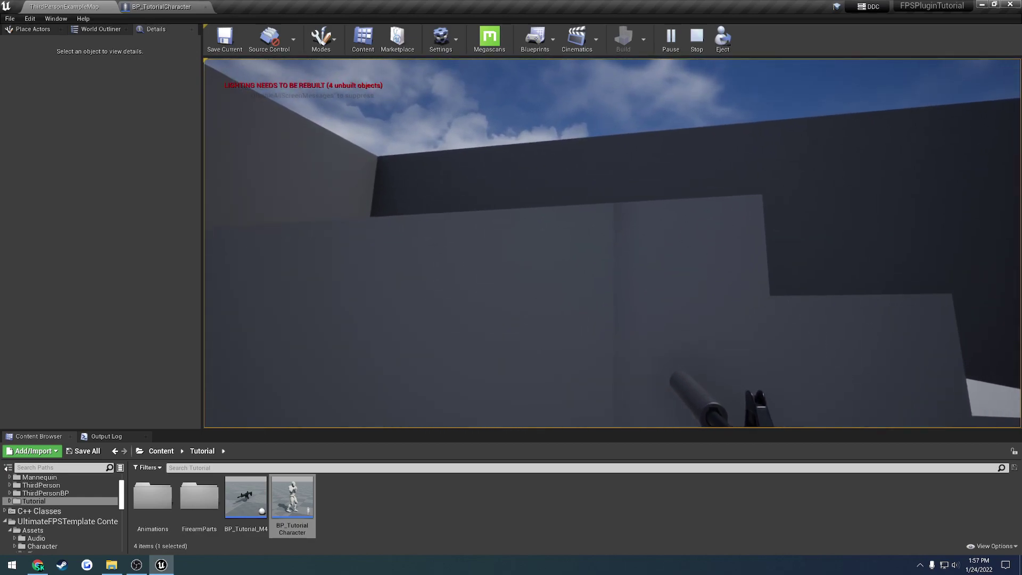
{"action": "key", "text": "s"}
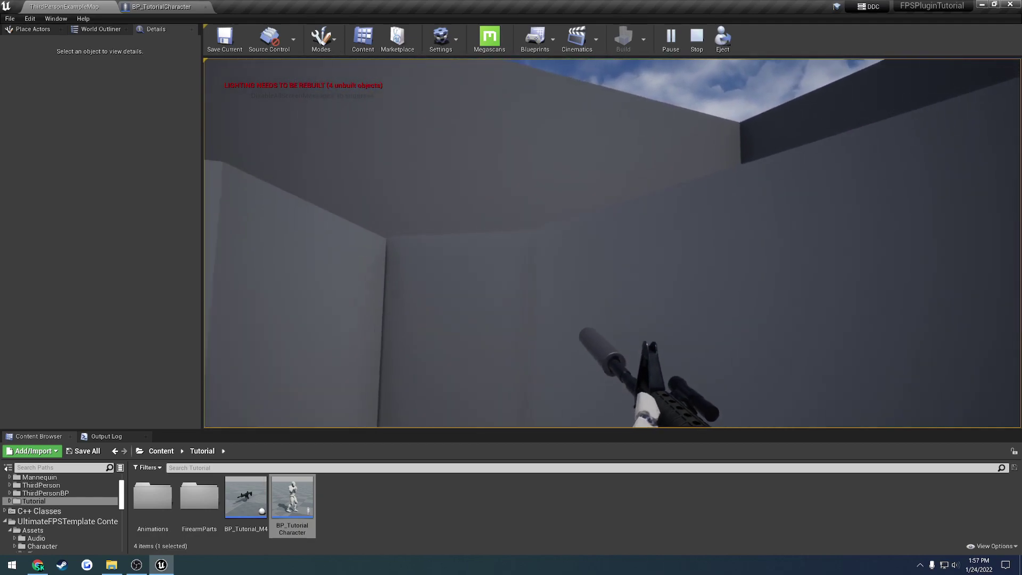
{"action": "key", "text": "w"}
{"action": "key", "text": "s"}
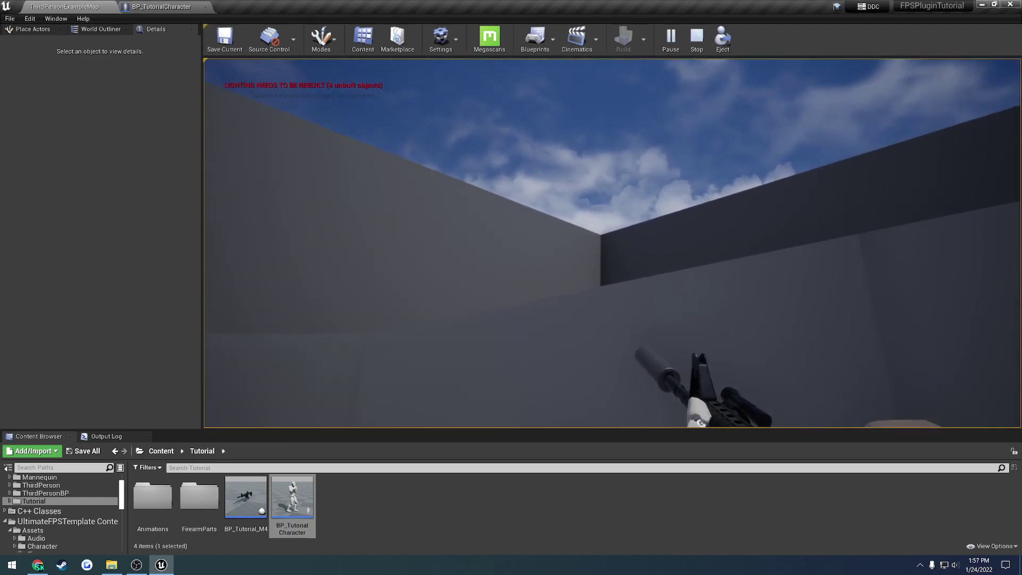
{"action": "key", "text": "w"}
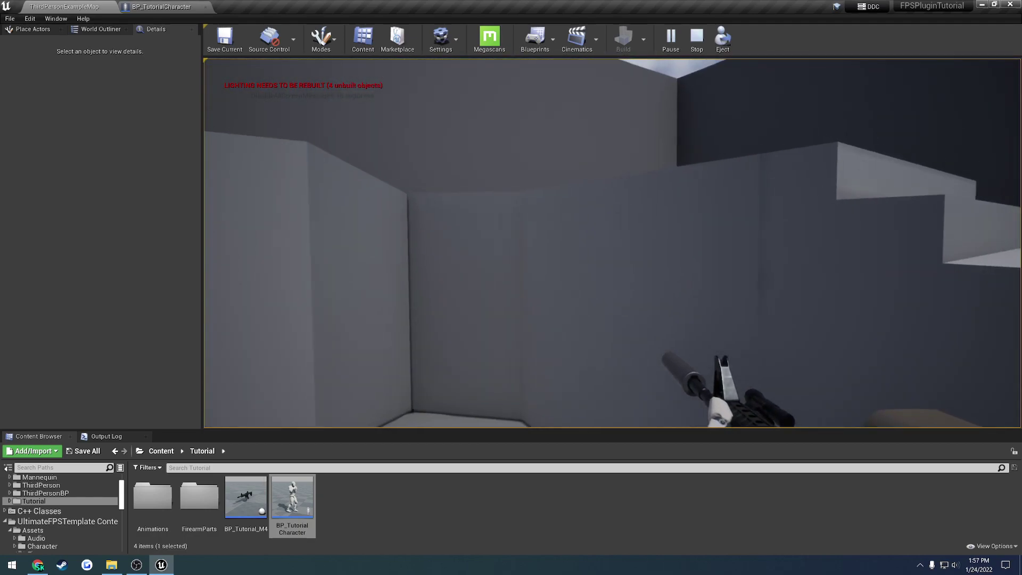
{"action": "key", "text": "Escape"}
Frame the selected actors in the level and open the Collision section of the engine's project settings
{"action": "right_click_drag", "start_coordinate": [690, 176], "coordinate": [533, 176]}
{"action": "key", "text": "s"}
{"action": "key", "text": "f"}
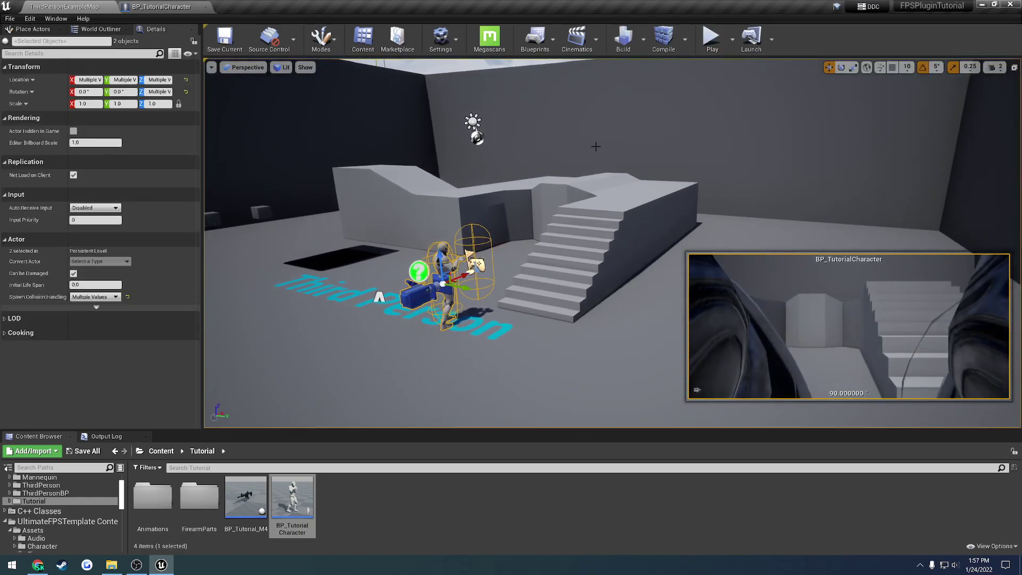
{"action": "left_click", "coordinate": [441, 39]}
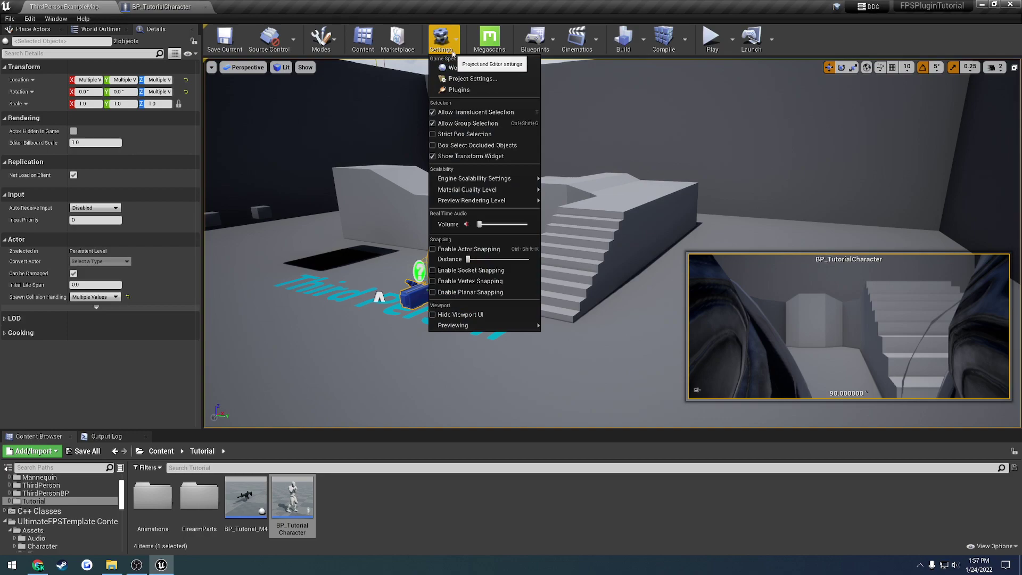
{"action": "left_click", "coordinate": [467, 80]}
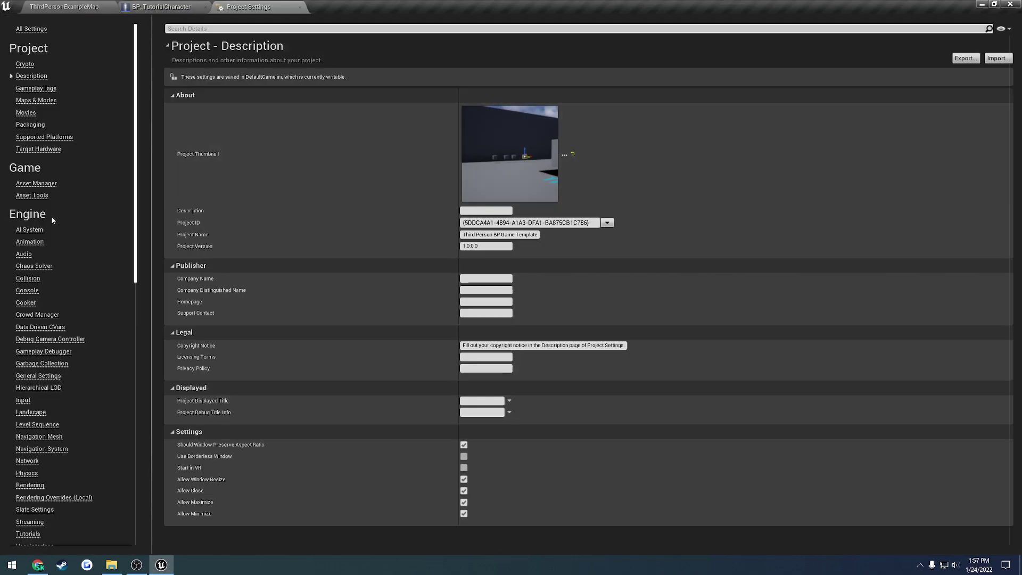
{"action": "left_click", "coordinate": [27, 279]}
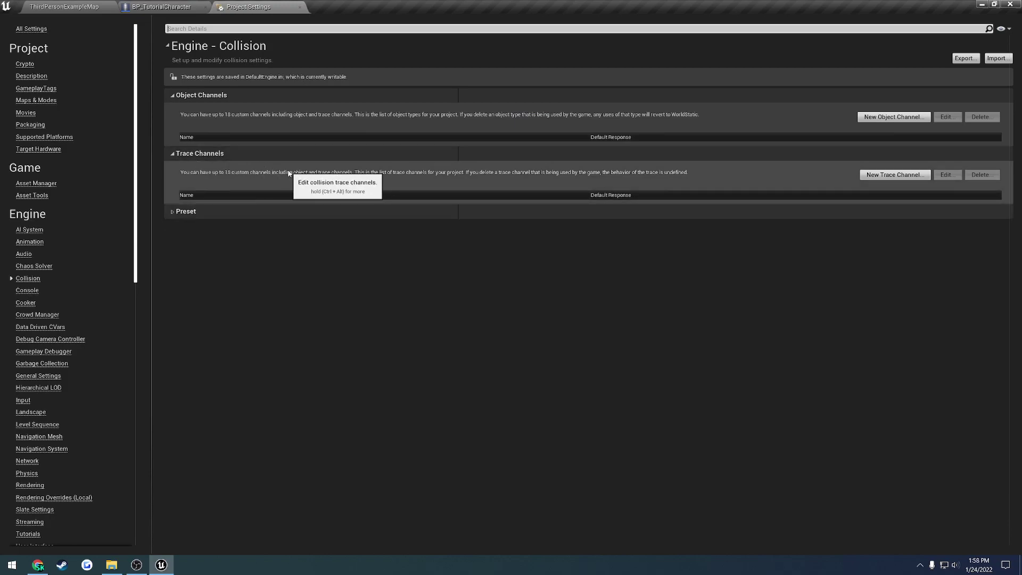
Create a trace channel named FirearmCollision with default response Block, and close the project settings
{"action": "left_click", "coordinate": [887, 176]}
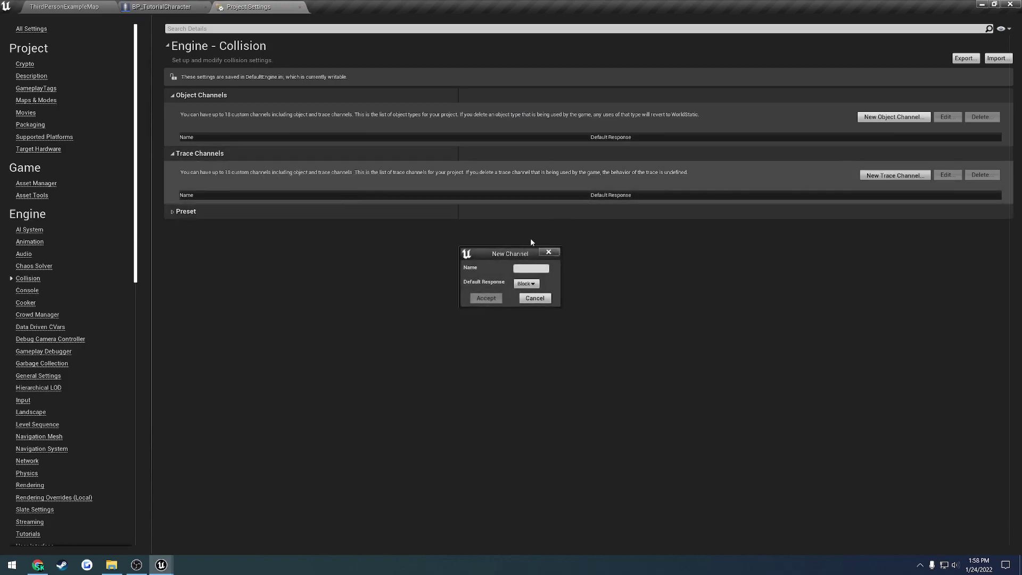
{"action": "left_click", "coordinate": [527, 283]}
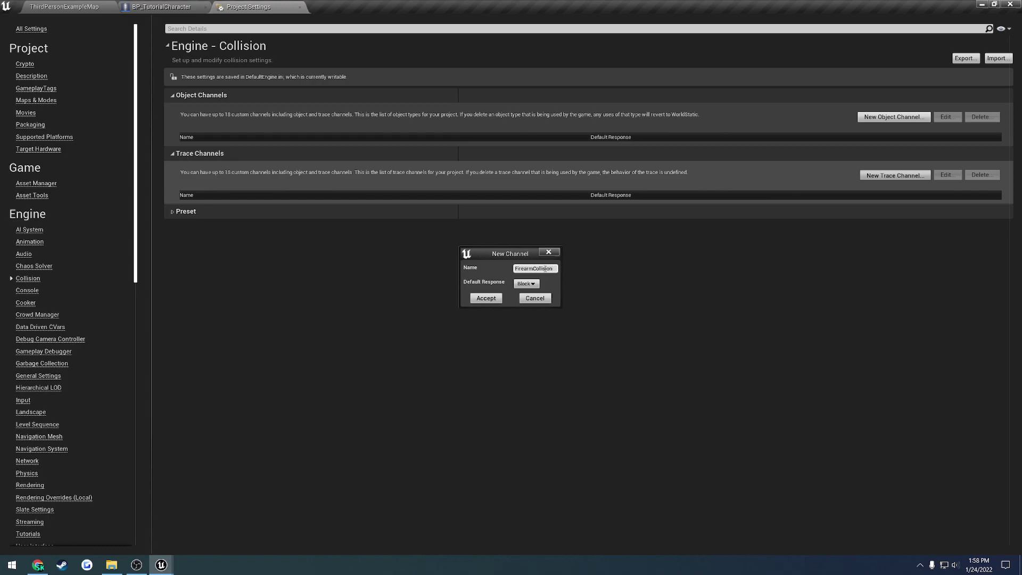
{"action": "left_click", "coordinate": [486, 298]}
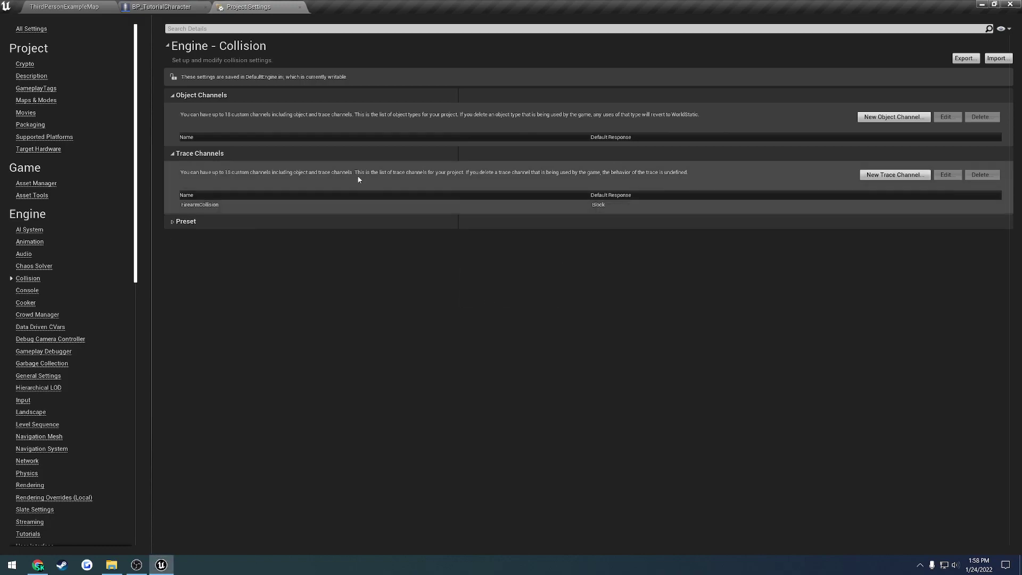
{"action": "left_click", "coordinate": [300, 8]}
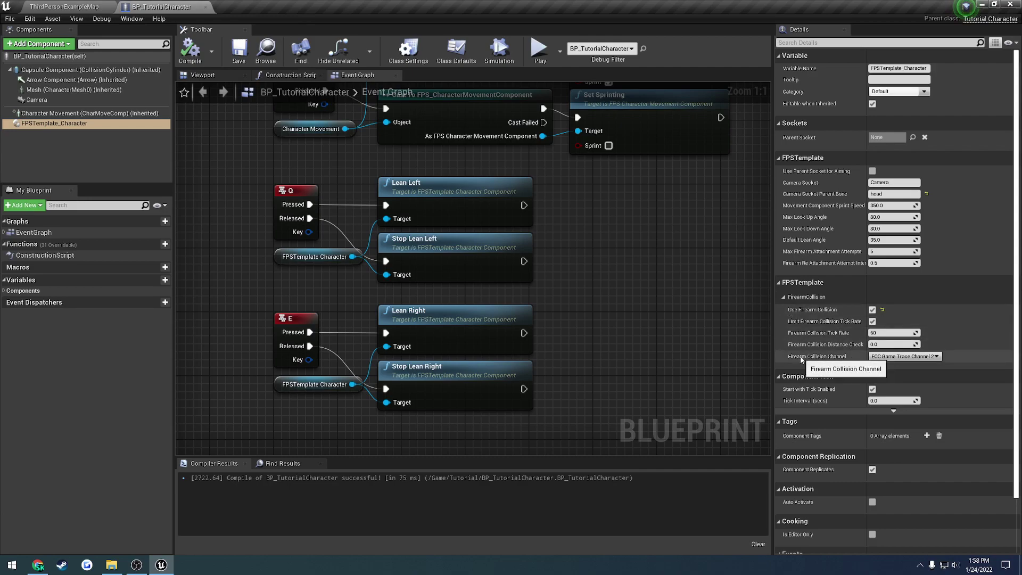
Set the Firearm Collision Channel of the FPSTemplate_Character component to FirearmCollision and compile the blueprint
{"action": "left_click", "coordinate": [905, 357]}
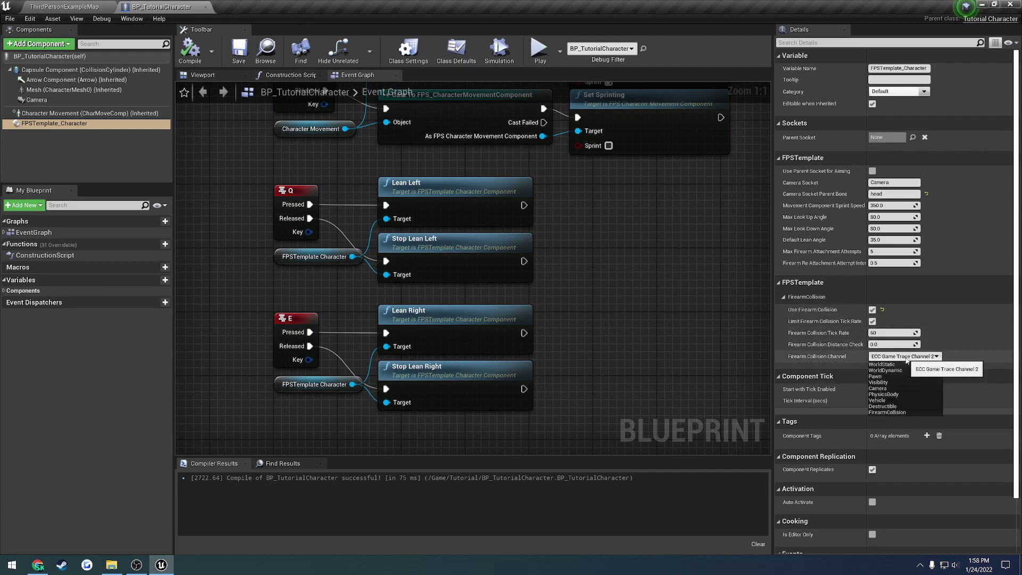
{"action": "left_click", "coordinate": [898, 412]}
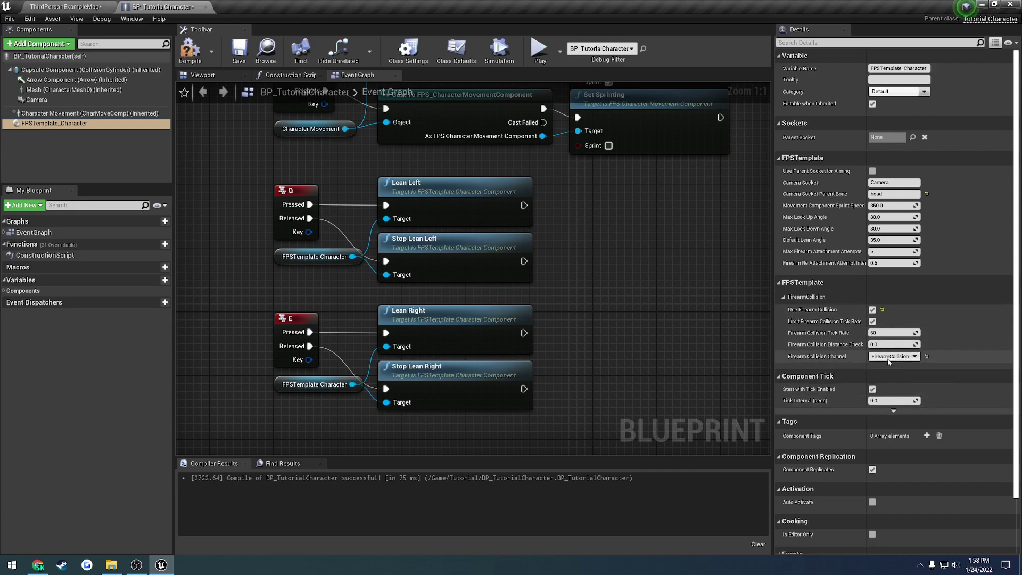
{"action": "left_click", "coordinate": [197, 59]}
In the ThirdPersonExampleMap level, set the collision preset of Bump_StaticMesh to Custom and show its trace responses
{"action": "left_click", "coordinate": [69, 8]}
{"action": "right_click_drag", "start_coordinate": [426, 224], "coordinate": [373, 207]}
{"action": "key", "text": "w"}
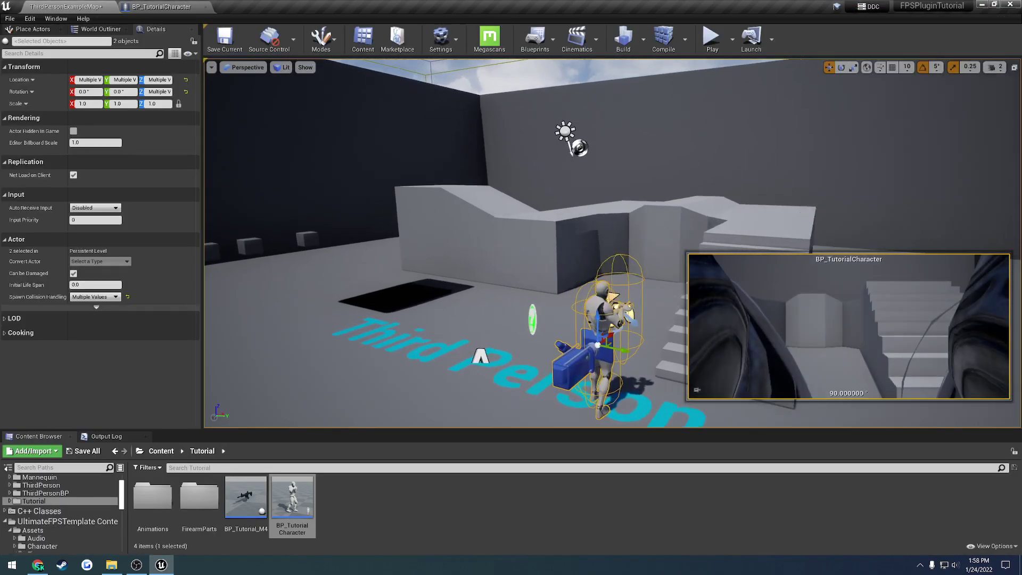
{"action": "key", "text": "w"}
{"action": "right_click_drag", "start_coordinate": [474, 215], "coordinate": [529, 258]}
{"action": "left_click", "coordinate": [527, 215]}
{"action": "key", "text": "w"}
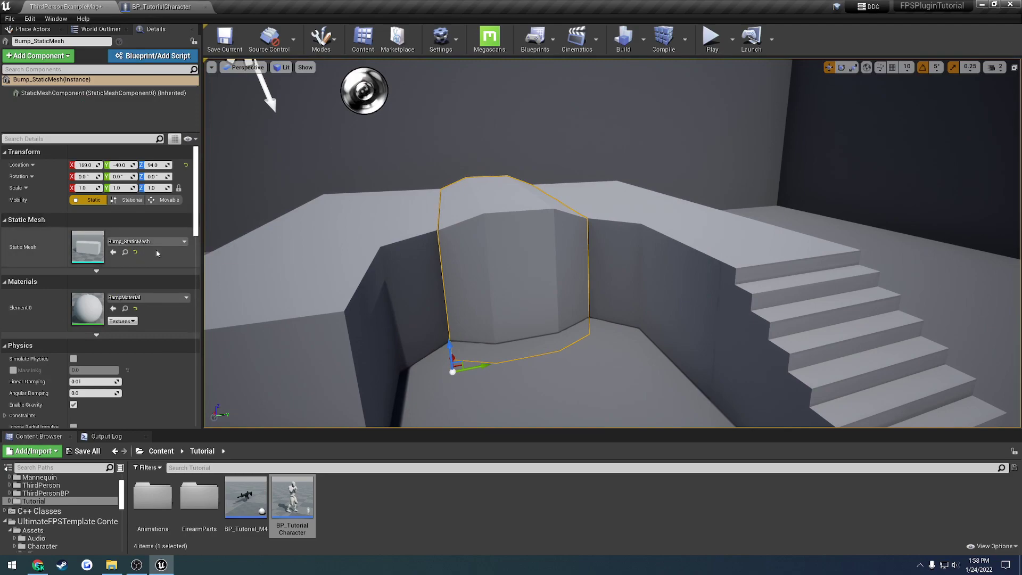
{"action": "scroll", "coordinate": [159, 260], "scroll_direction": "down", "scroll_amount": 5}
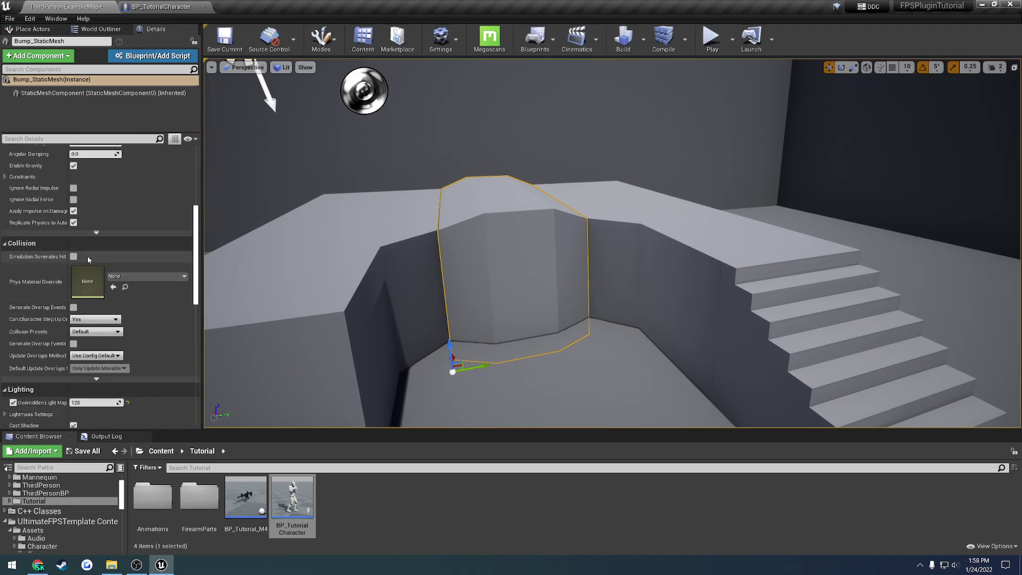
{"action": "left_click", "coordinate": [96, 378]}
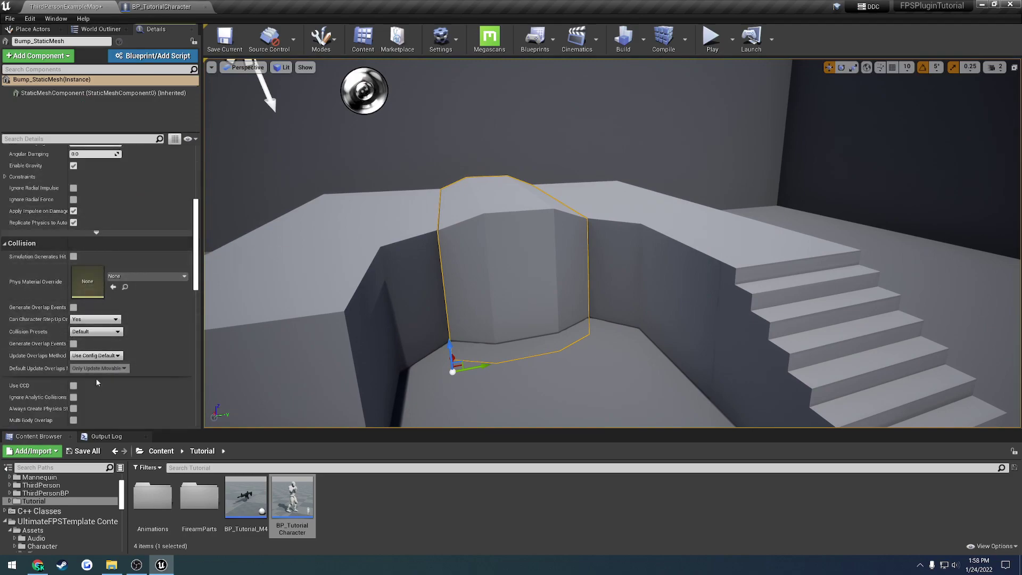
{"action": "left_click", "coordinate": [97, 332]}
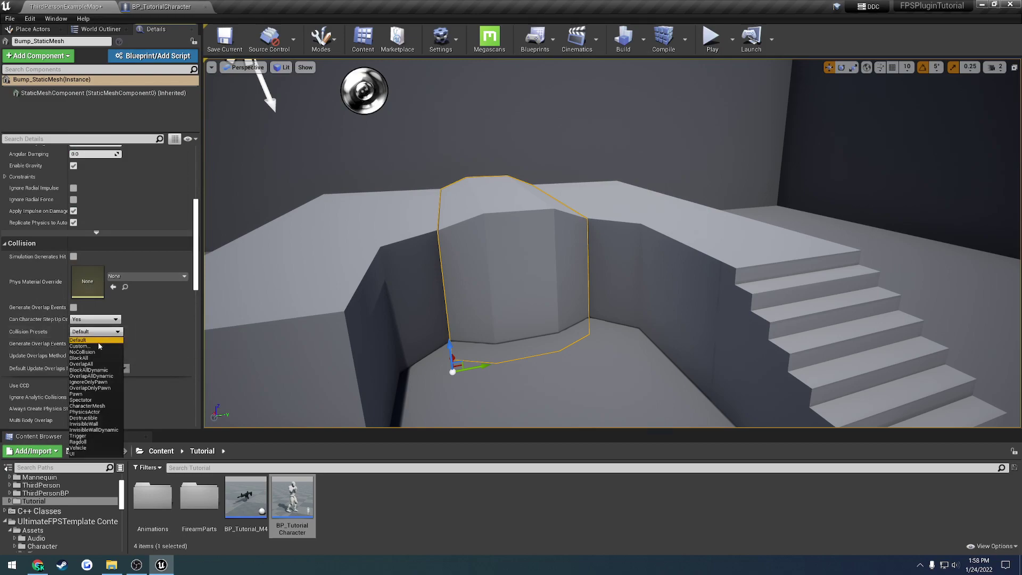
{"action": "left_click", "coordinate": [79, 346]}
{"action": "scroll", "coordinate": [108, 334], "scroll_direction": "down", "scroll_amount": 2}
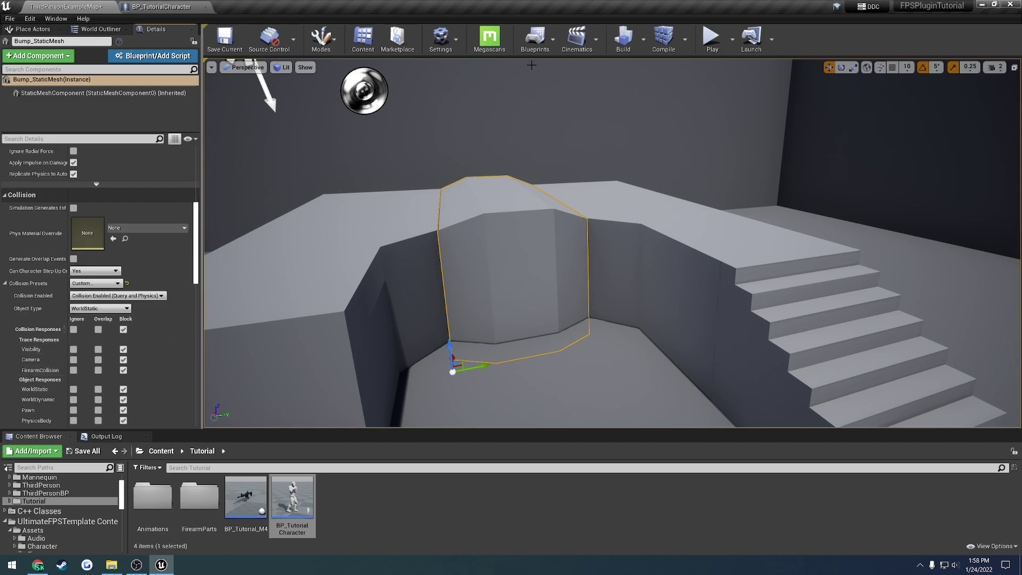
Play-test the level, walking the armed character up to the bump mesh to check firearm collision, and stop the session
{"action": "left_click", "coordinate": [712, 37]}
{"action": "key", "text": "w"}
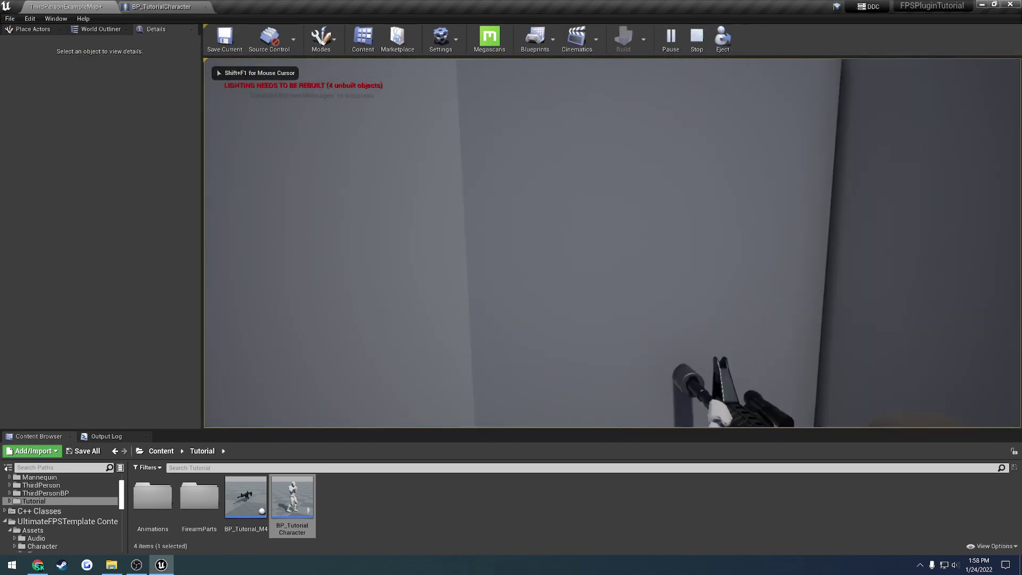
{"action": "key", "text": "s"}
{"action": "key", "text": "w"}
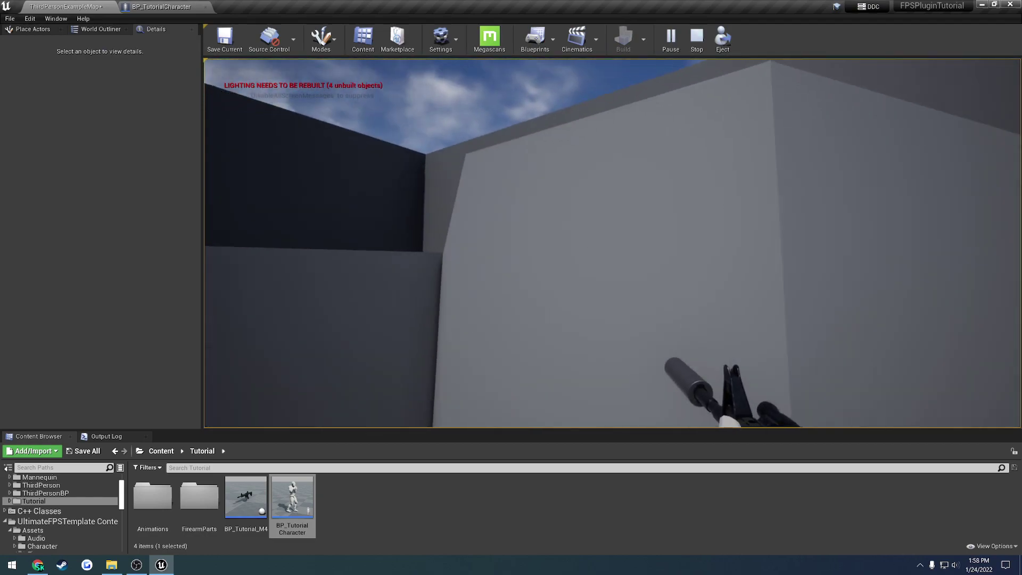
{"action": "key", "text": "w"}
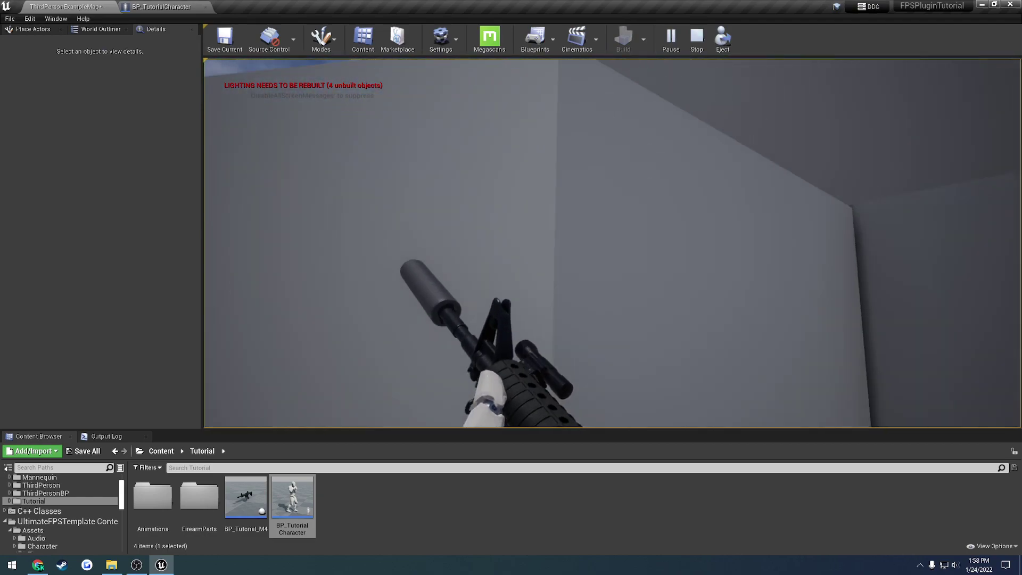
{"action": "key", "text": "s"}
{"action": "key", "text": "Escape"}
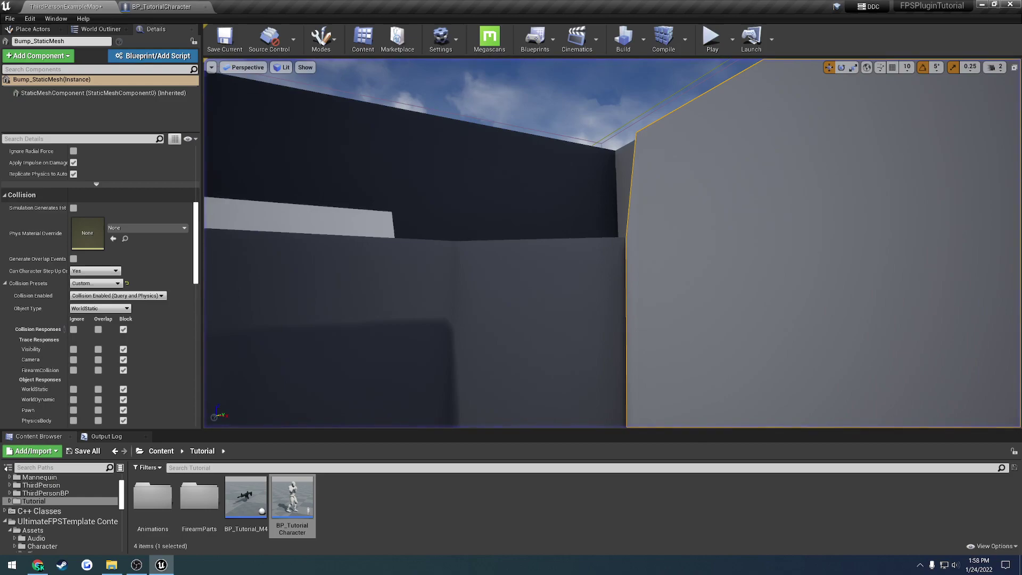
Set the FirearmCollision trace response of Bump_StaticMesh to Ignore and play-test walking the armed character up to it
{"action": "right_click_drag", "start_coordinate": [542, 169], "coordinate": [556, 196]}
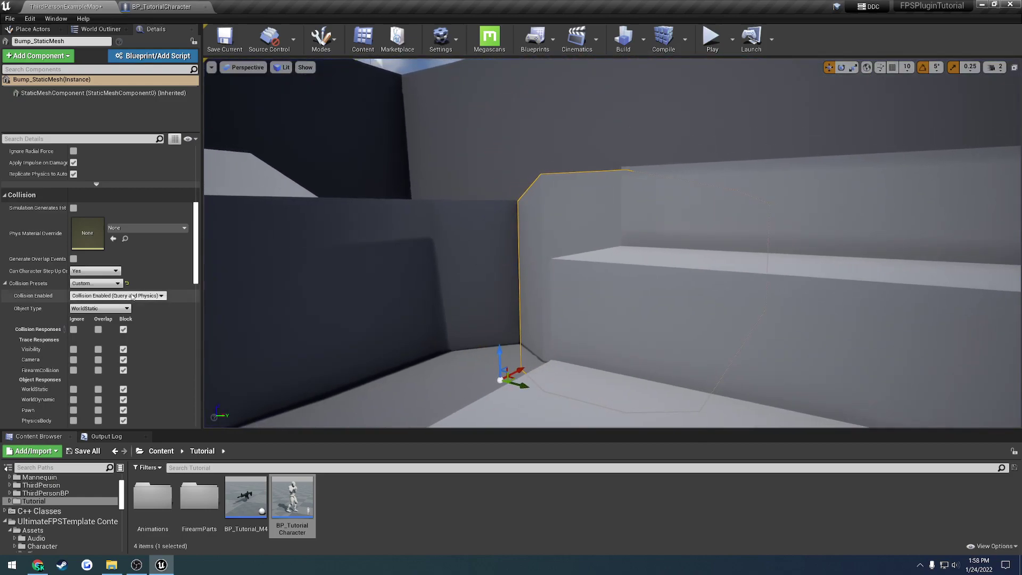
{"action": "left_click", "coordinate": [74, 370]}
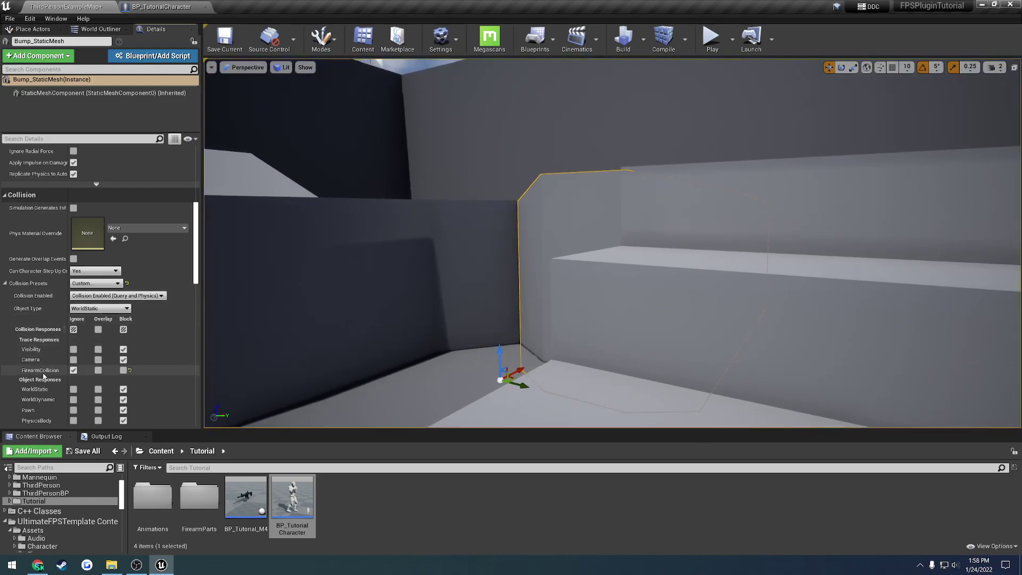
{"action": "left_click", "coordinate": [711, 38]}
{"action": "key", "text": "w"}
{"action": "key", "text": "w"}
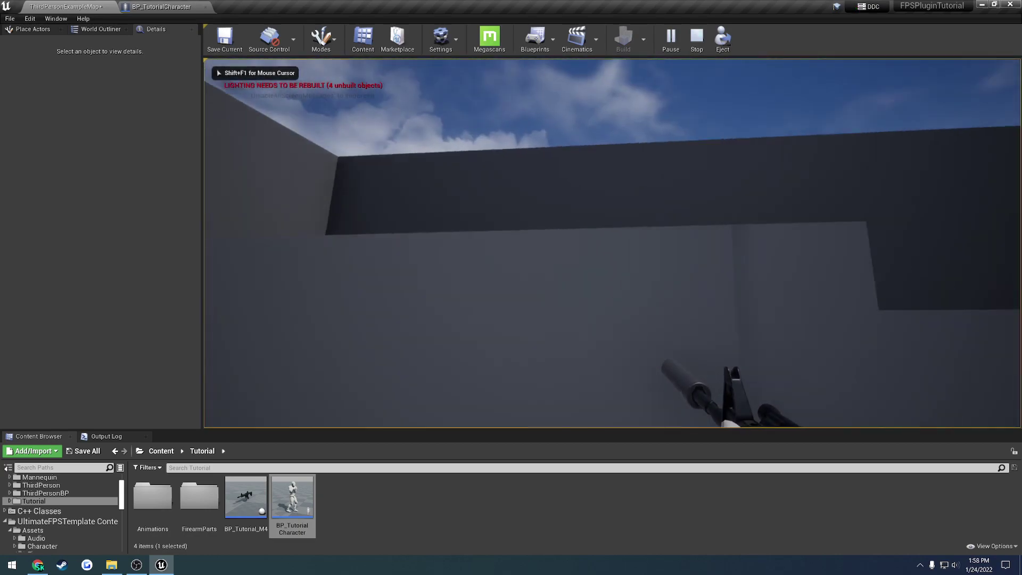
{"action": "key", "text": "w"}
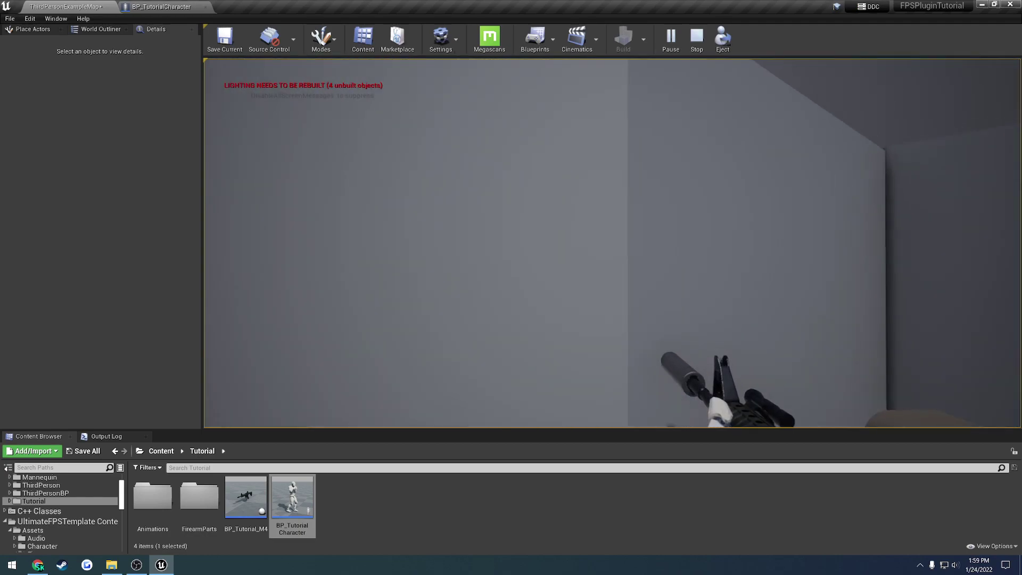
{"action": "key", "text": "s"}
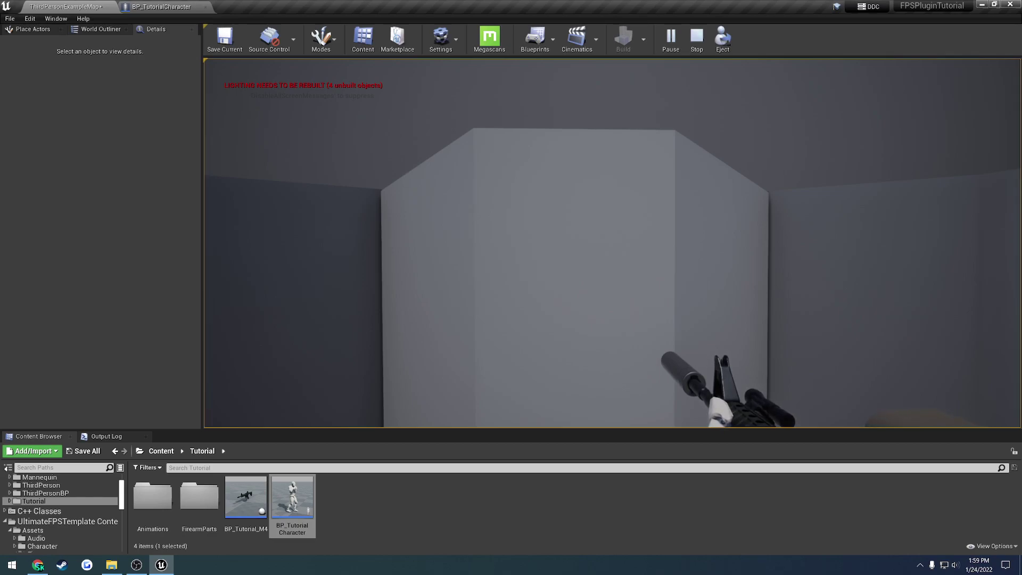
{"action": "key", "text": "Escape"}
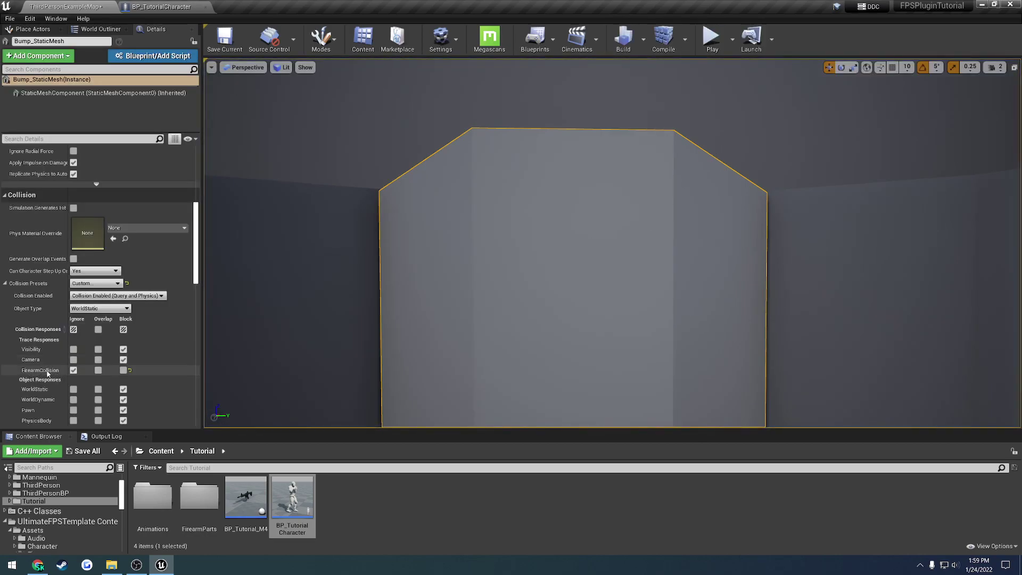
Set the collision preset of Bump_StaticMesh to Default and save all changed files
{"action": "right_click_drag", "start_coordinate": [482, 261], "coordinate": [522, 257]}
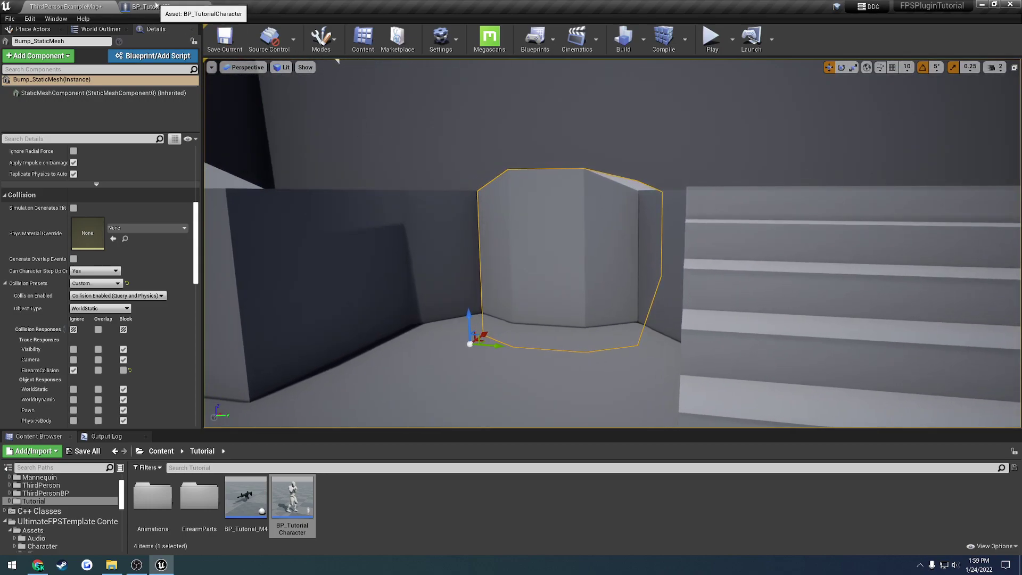
{"action": "left_click", "coordinate": [267, 492]}
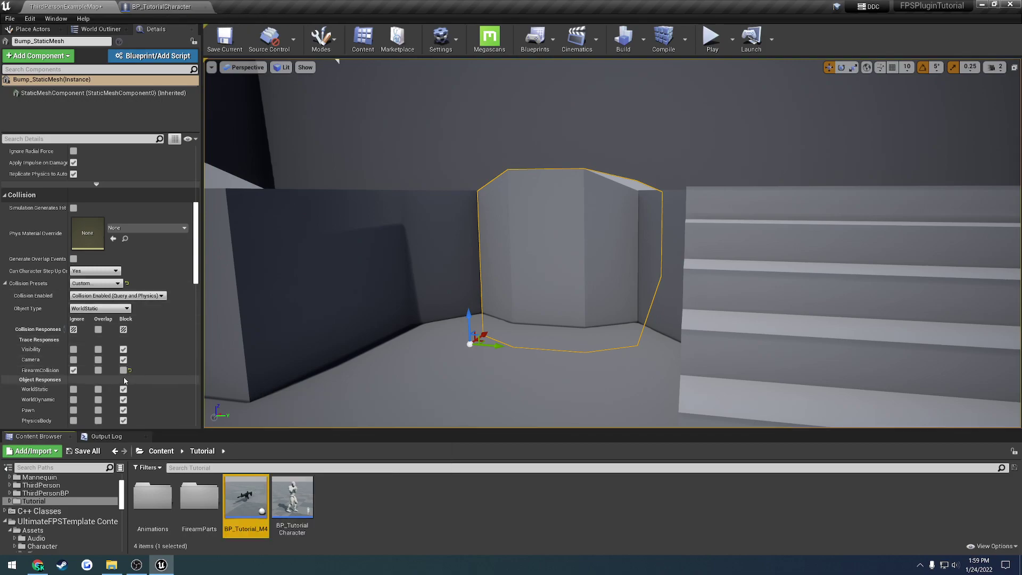
{"action": "left_click", "coordinate": [99, 283]}
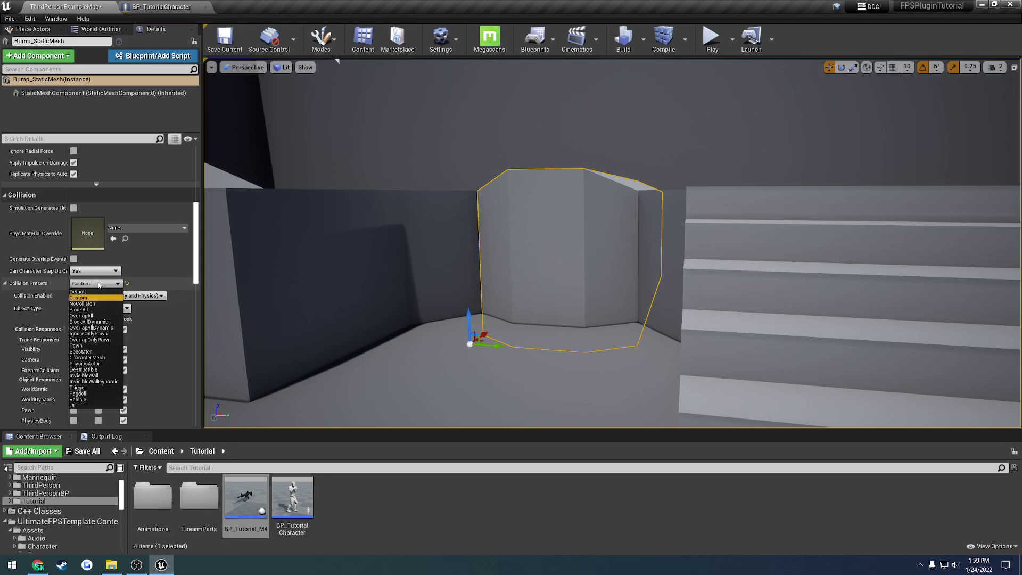
{"action": "left_click", "coordinate": [84, 291]}
{"action": "left_click", "coordinate": [10, 19]}
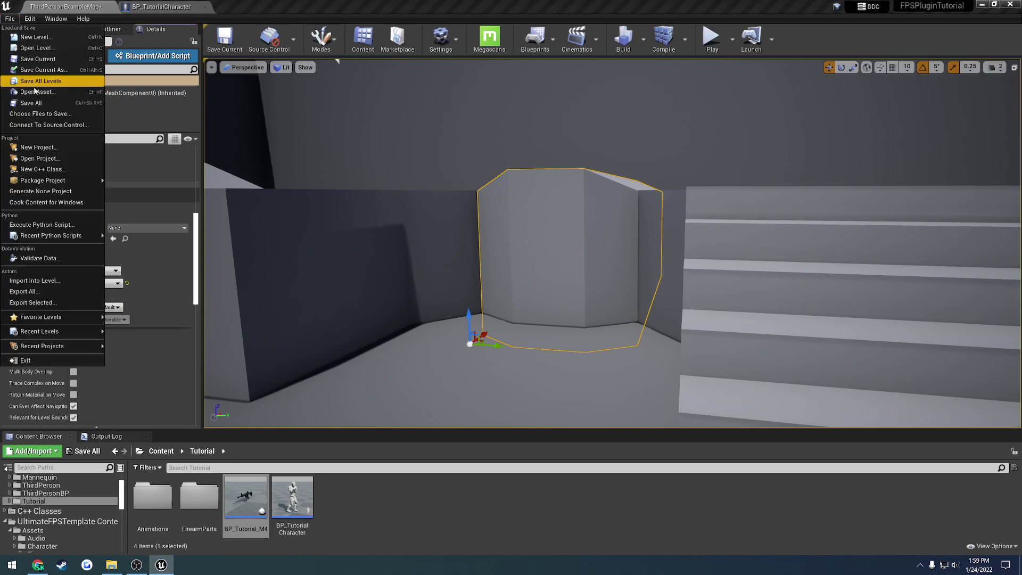
{"action": "left_click", "coordinate": [31, 103]}
Open the BP_Tutorial_M4 blueprint, show its 3D model, and expand only the Poses group below the FPSTemplate default settings
{"action": "double_click", "coordinate": [255, 503]}
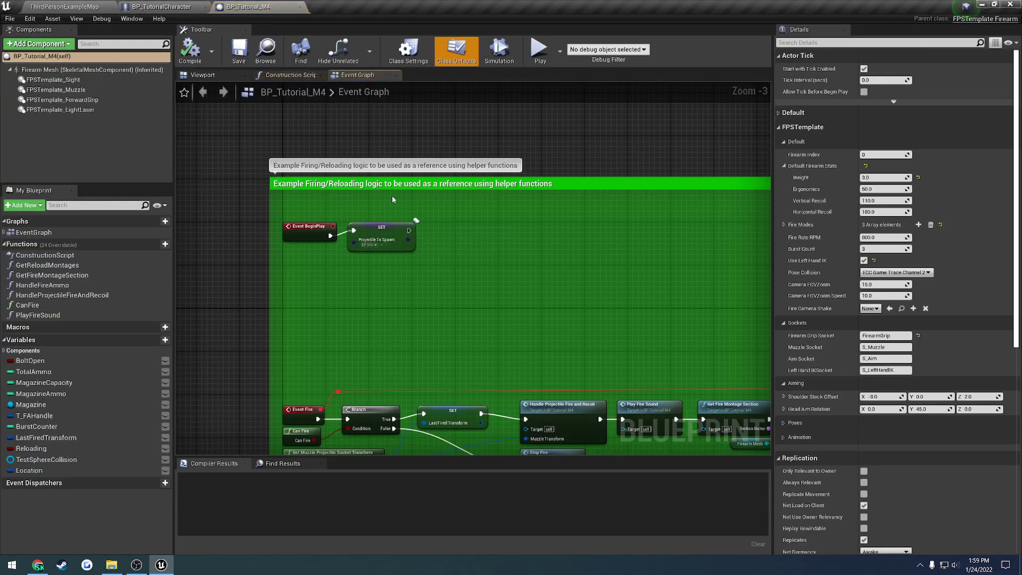
{"action": "left_click", "coordinate": [230, 76]}
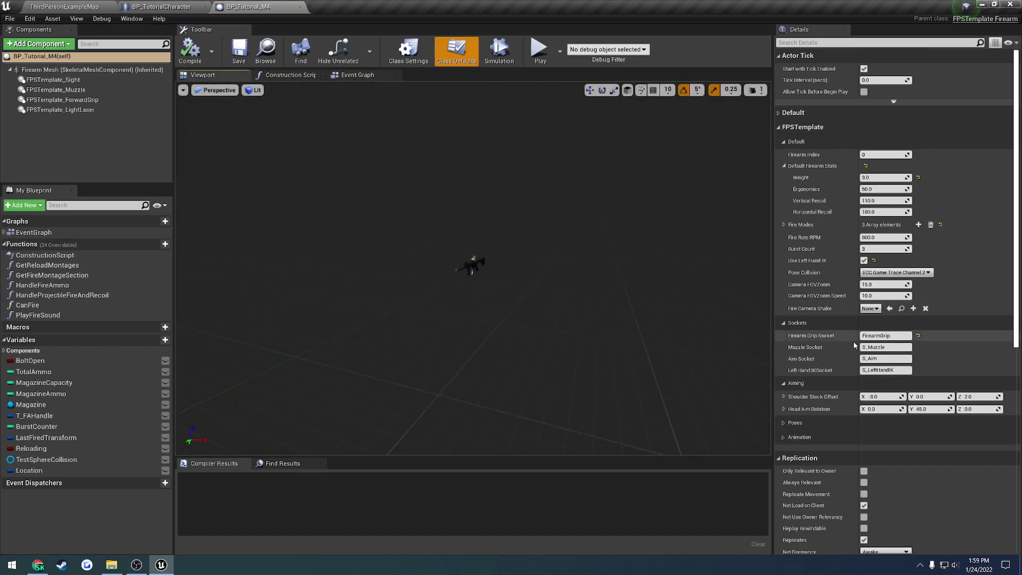
{"action": "left_click", "coordinate": [784, 166]}
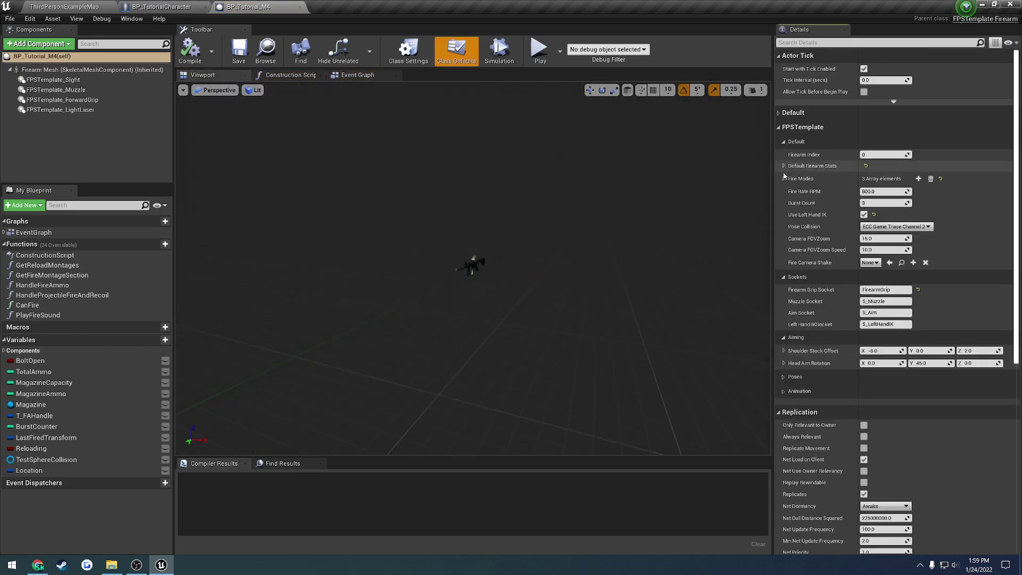
{"action": "left_click", "coordinate": [783, 277]}
{"action": "left_click", "coordinate": [783, 291]}
{"action": "left_click", "coordinate": [783, 306]}
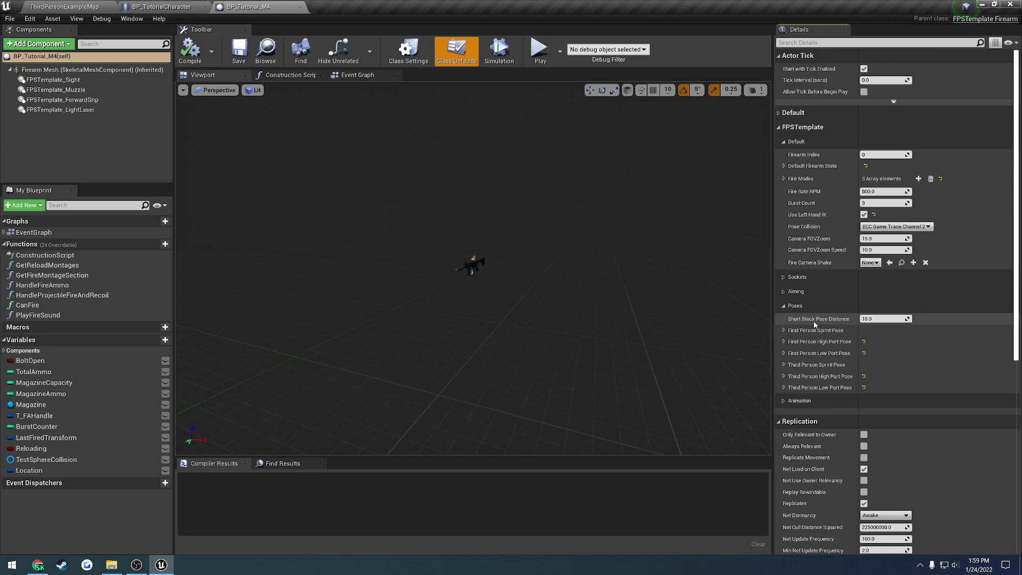
Play the ThirdPersonExampleMap level in a separate preview window and place that window so the editor remains partly visible
{"action": "left_click", "coordinate": [65, 6]}
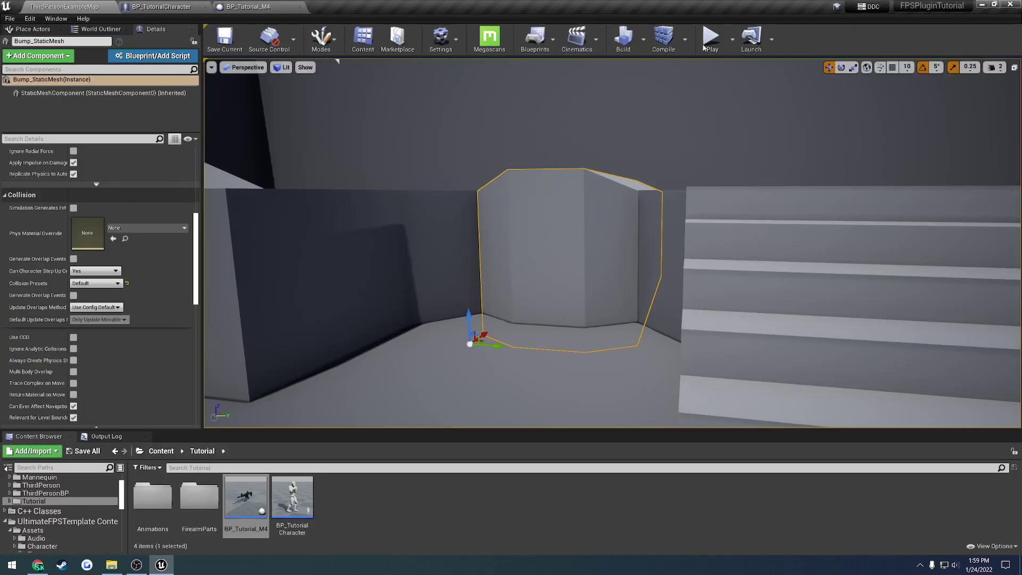
{"action": "left_click", "coordinate": [711, 40]}
{"action": "key", "text": "w"}
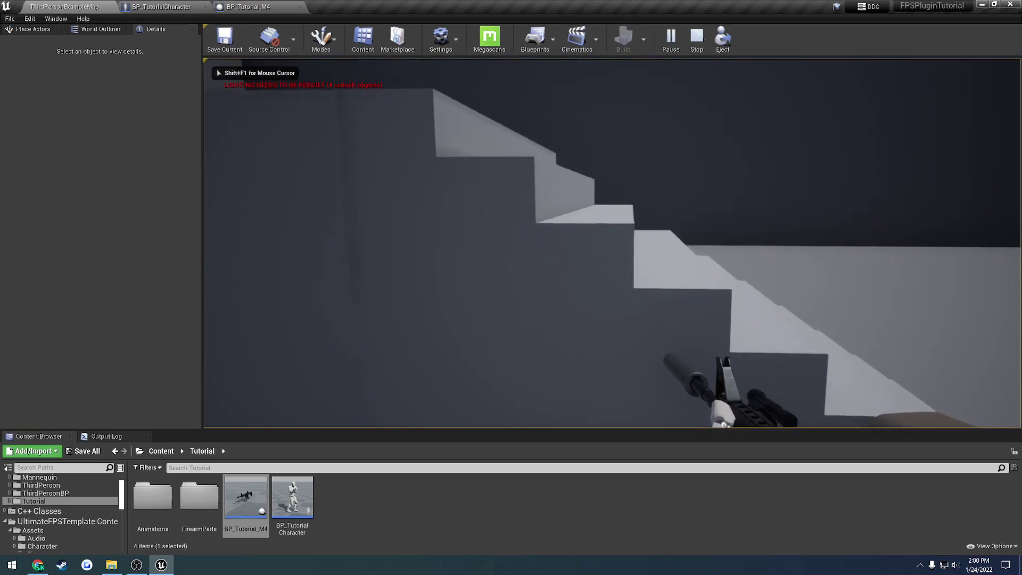
{"action": "key", "text": "Escape"}
{"action": "left_click", "coordinate": [733, 39]}
{"action": "left_click", "coordinate": [781, 89]}
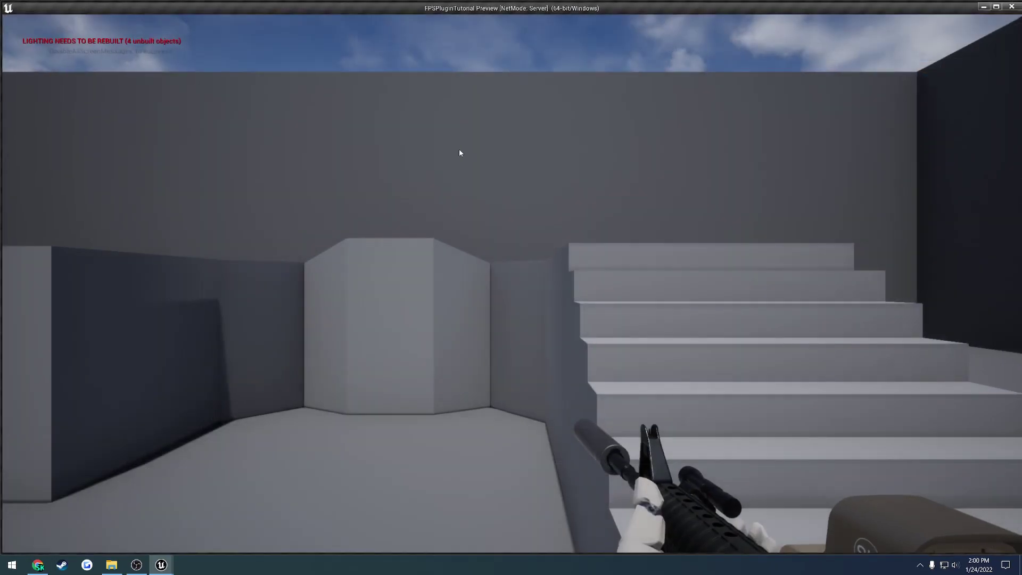
{"action": "left_click_drag", "start_coordinate": [10, 52], "coordinate": [455, 52]}
Walk the armed character repeatedly up to and away from the staircase wall to check the short-stock pose, and stop the session
{"action": "key", "text": "w"}
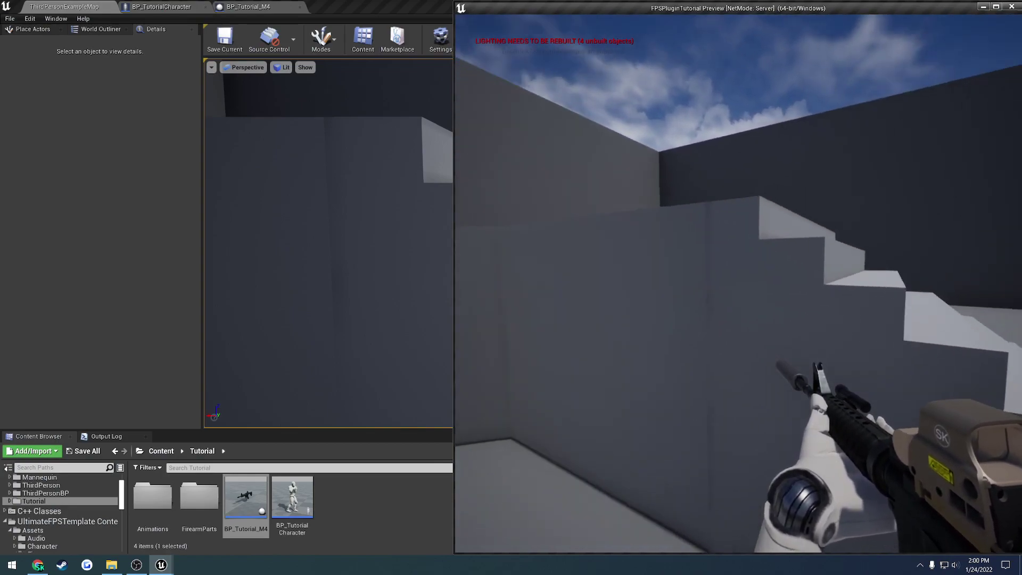
{"action": "key", "text": "w"}
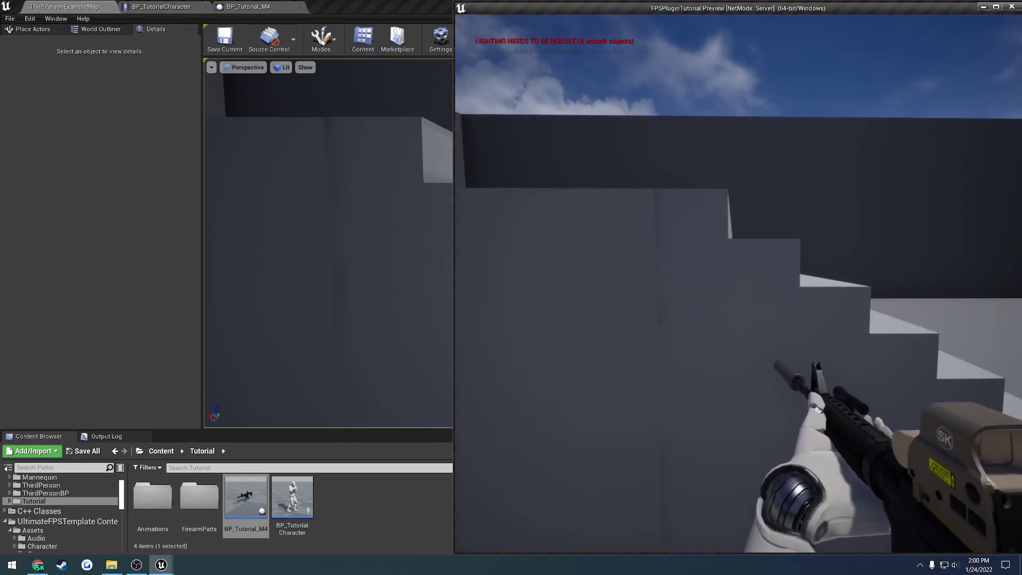
{"action": "key", "text": "w"}
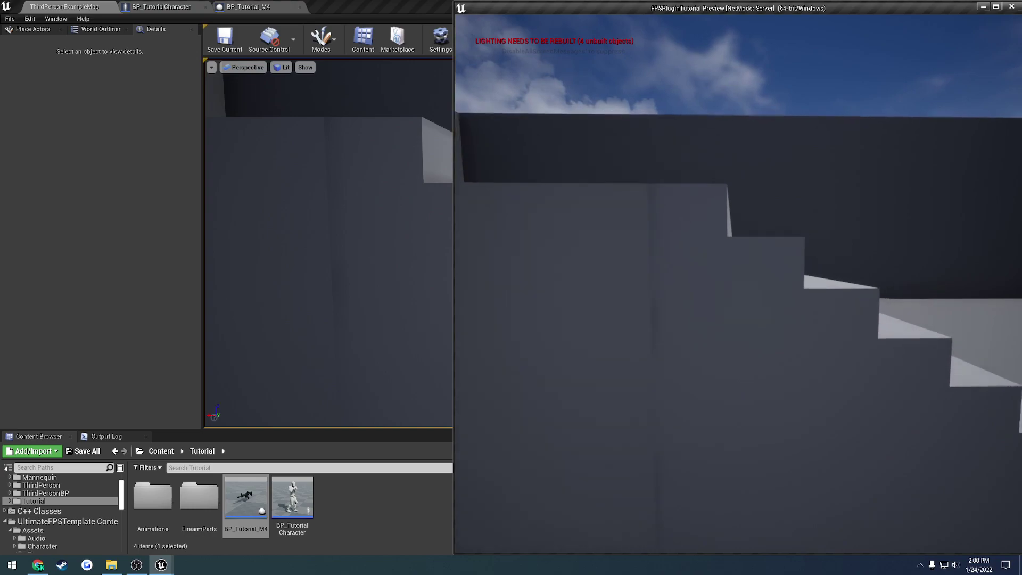
{"action": "key", "text": "s"}
{"action": "key", "text": "w"}
{"action": "key", "text": "s"}
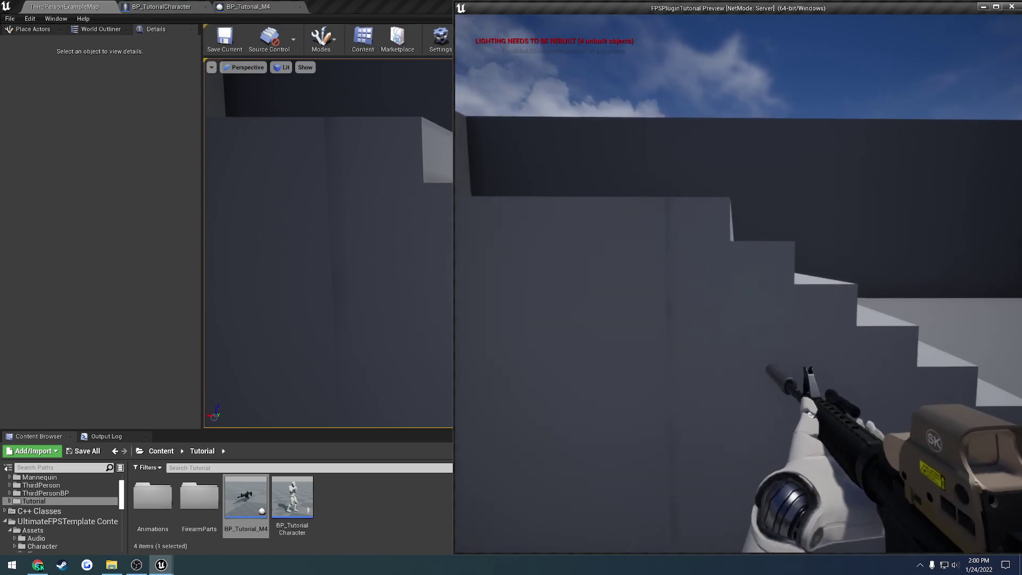
{"action": "key", "text": "Escape"}
Change the Short Stock Pose Distance of BP_Tutorial_M4, compile it, and play-test the firearm against the staircase wall
{"action": "left_click", "coordinate": [236, 8]}
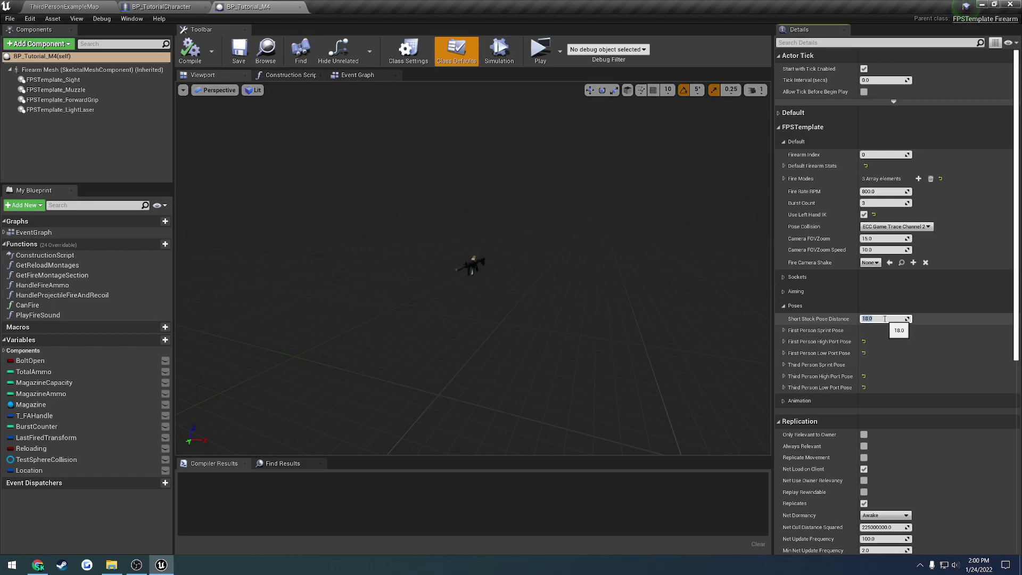
{"action": "left_click", "coordinate": [190, 50]}
{"action": "left_click", "coordinate": [63, 6]}
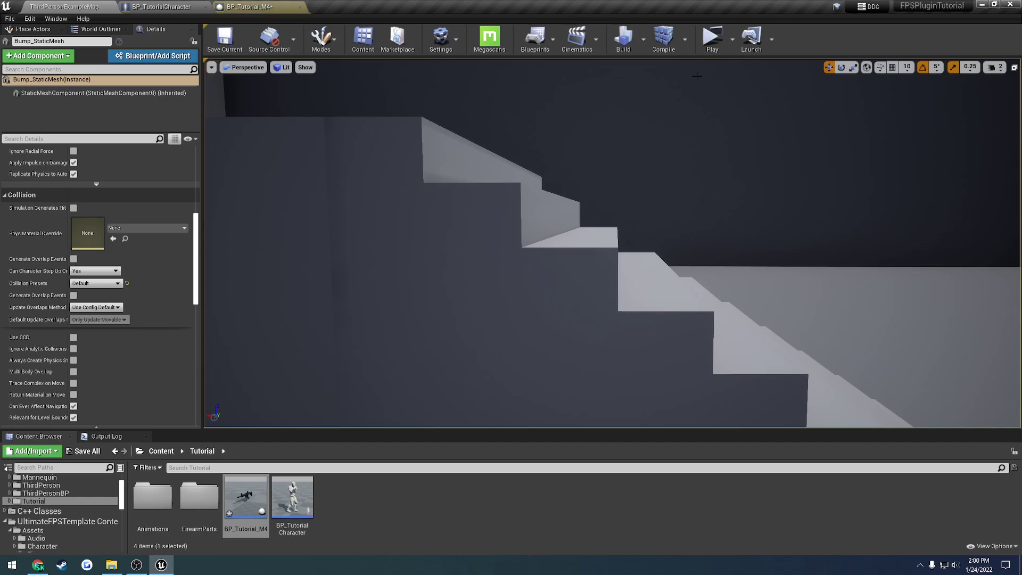
{"action": "key", "text": "alt+p"}
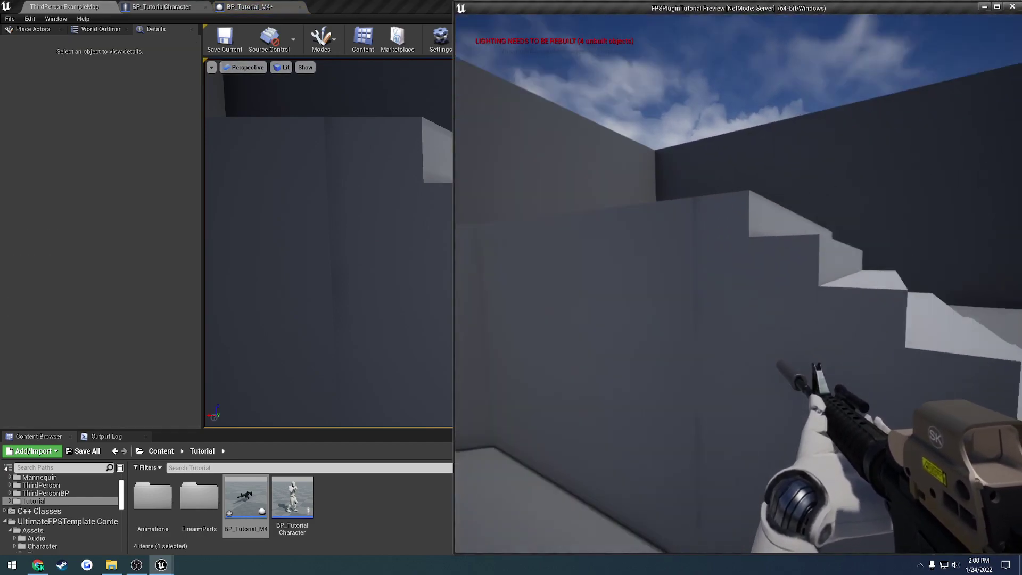
{"action": "key", "text": "w"}
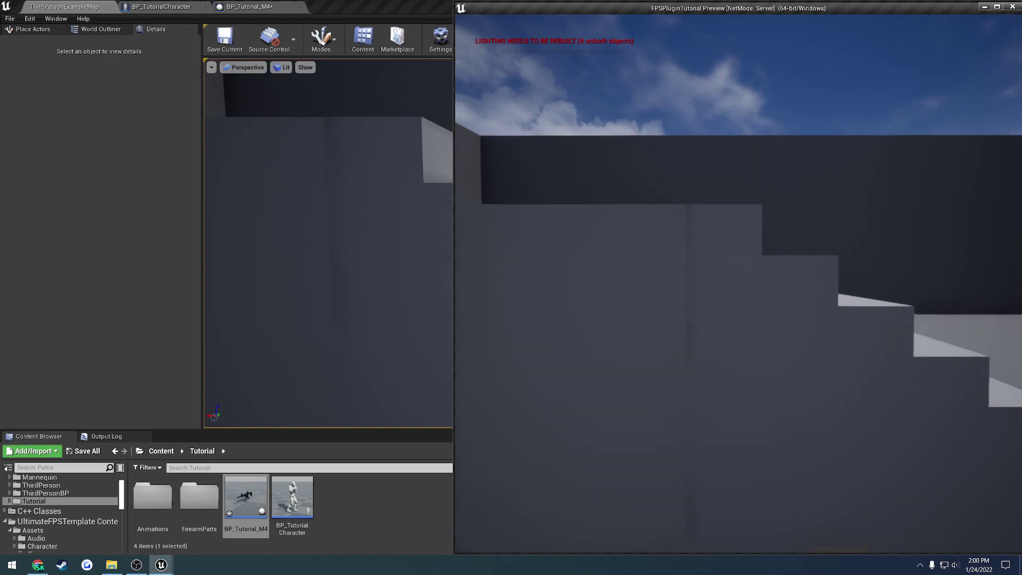
{"action": "key", "text": "Escape"}
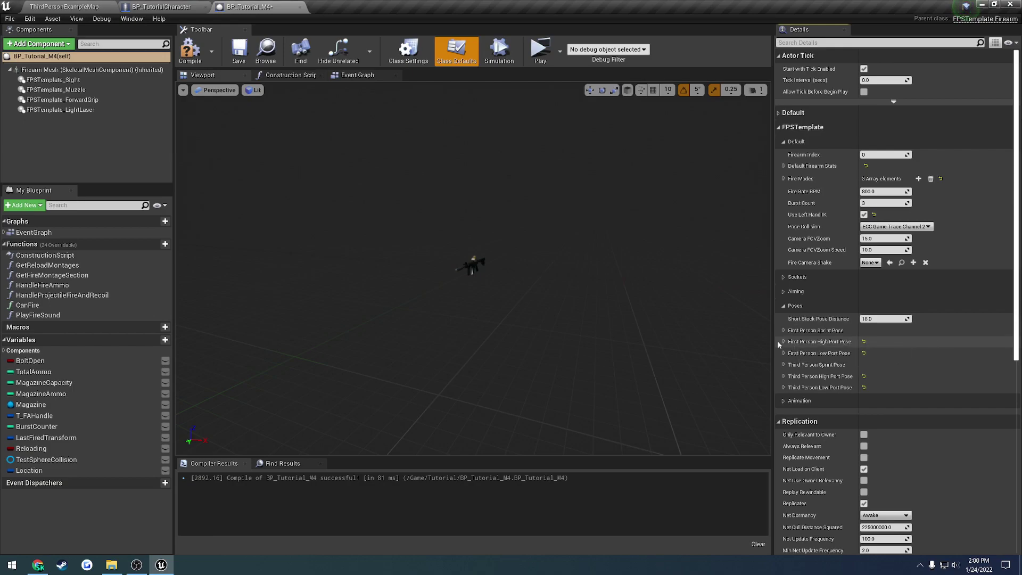
Show the transforms of the First Person High Port Pose and First Person Low Port Pose, and compile and save BP_Tutorial_M4
{"action": "left_click", "coordinate": [784, 342]}
{"action": "left_click", "coordinate": [784, 390]}
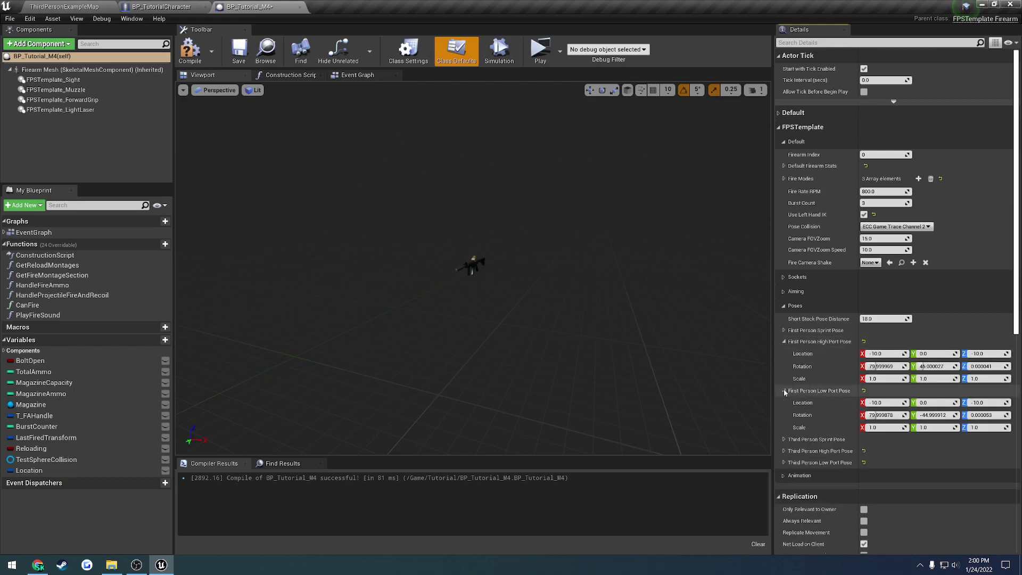
{"action": "left_click", "coordinate": [190, 51]}
{"action": "left_click", "coordinate": [238, 51]}
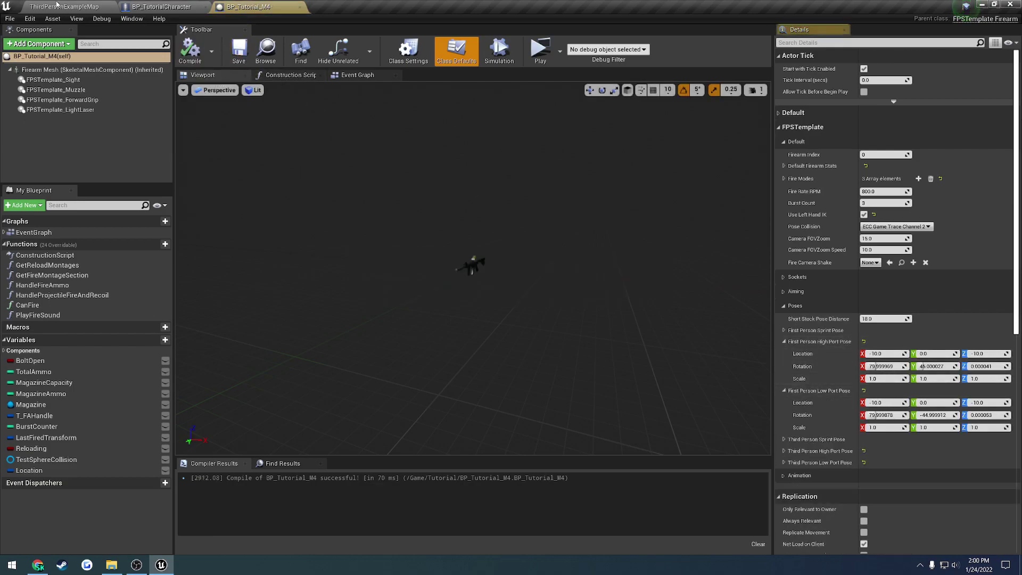
Play-test the high and low port poses by walking into the wall while looking up and down, and stop the session
{"action": "left_click", "coordinate": [64, 6]}
{"action": "left_click", "coordinate": [711, 41]}
{"action": "key", "text": "w"}
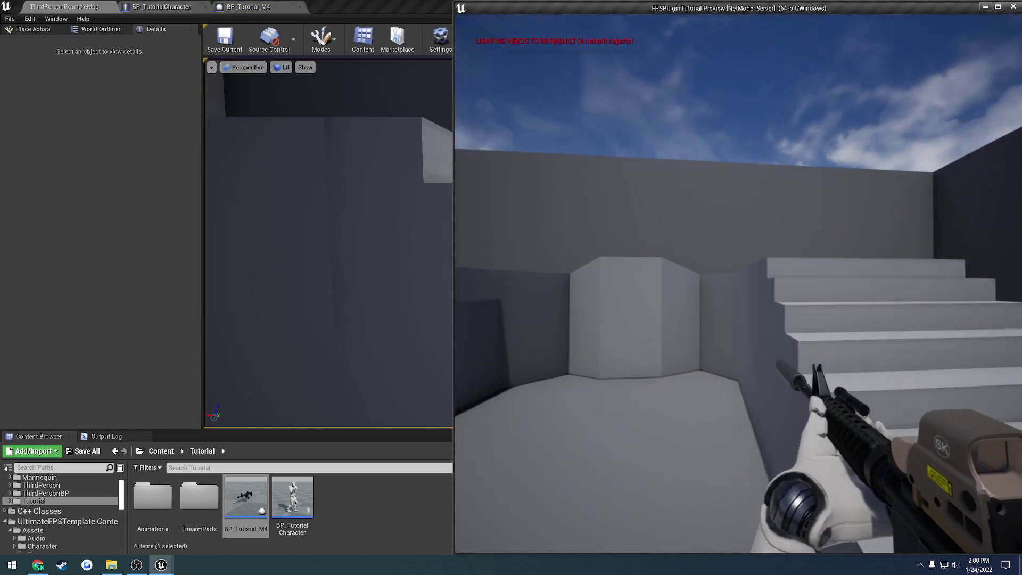
{"action": "key", "text": "w"}
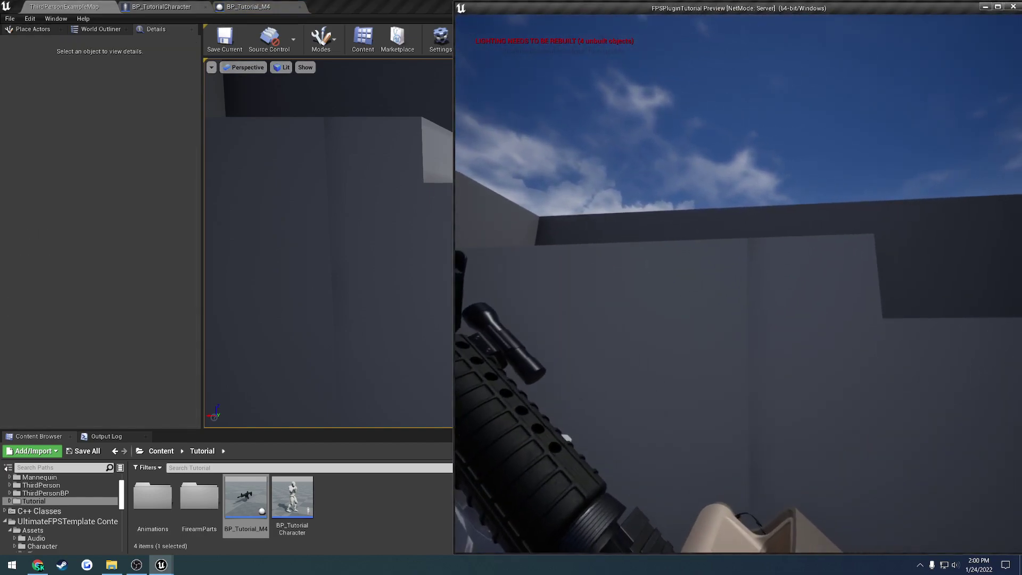
{"action": "key", "text": "s"}
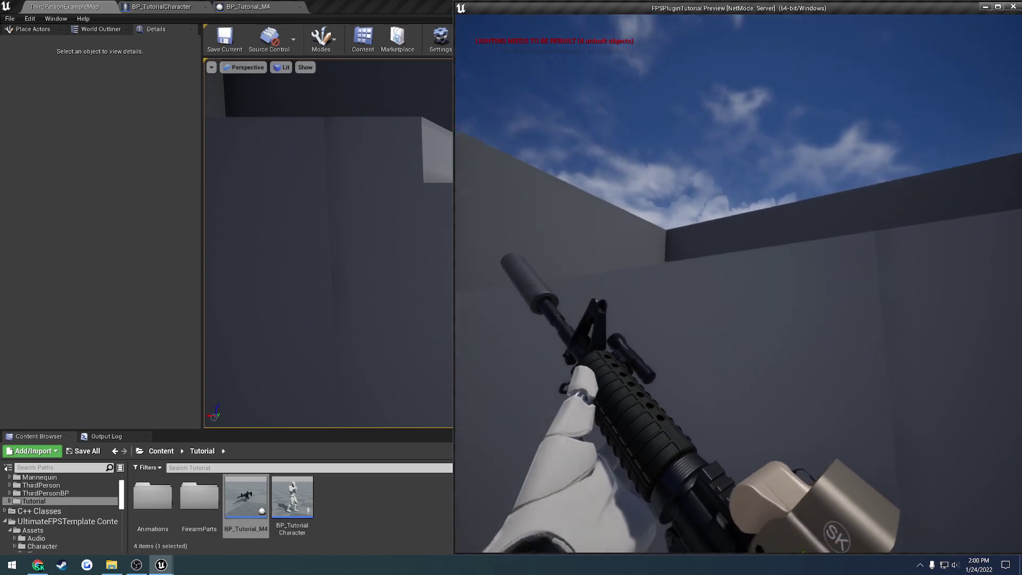
{"action": "key", "text": "w"}
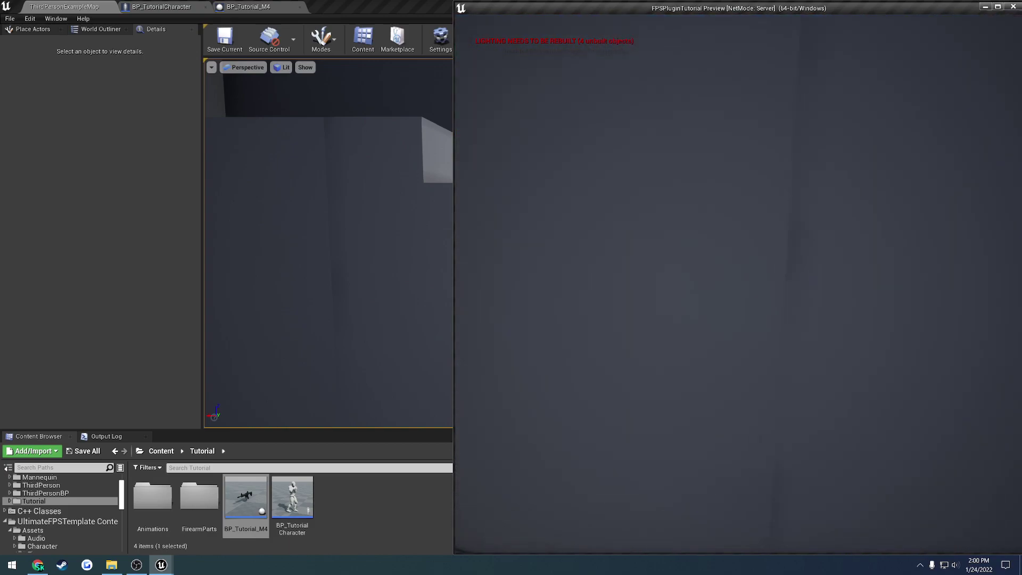
{"action": "key", "text": "s"}
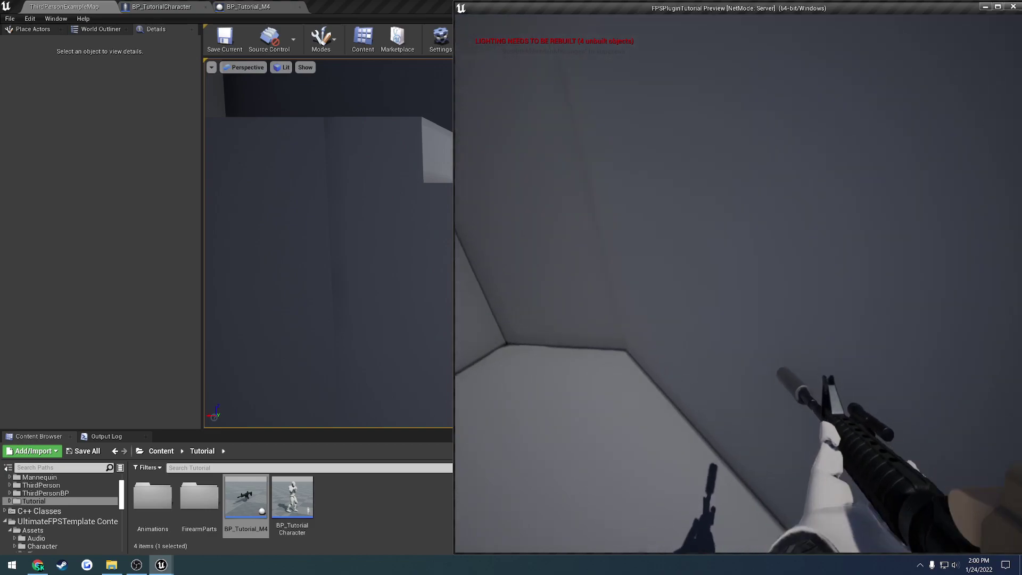
{"action": "key", "text": "Escape"}
Set the X rotation of the First Person Low Port Pose in BP_Tutorial_M4 to 0, compile it, and return to the level
{"action": "left_click", "coordinate": [248, 7]}
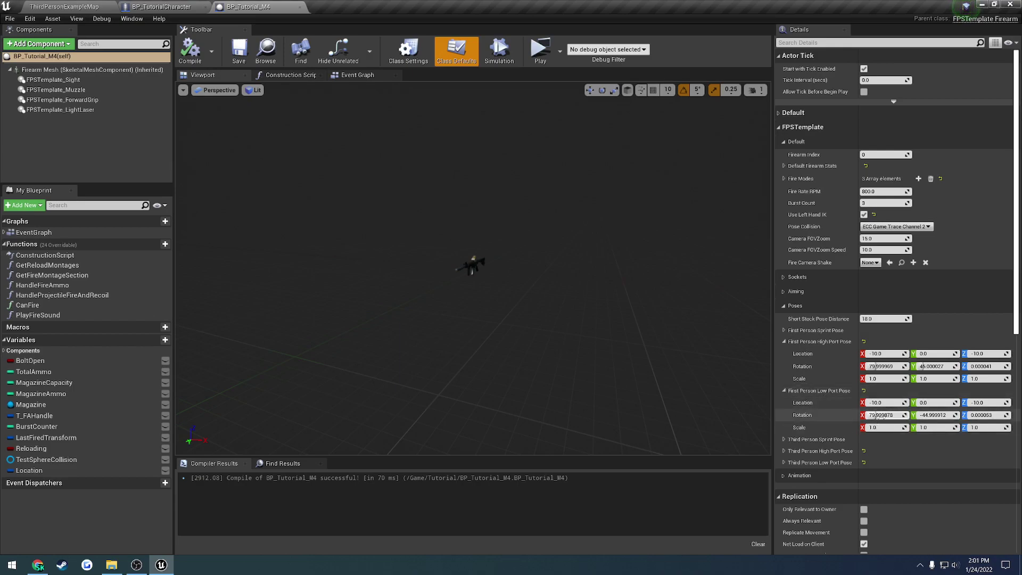
{"action": "left_click", "coordinate": [881, 416]}
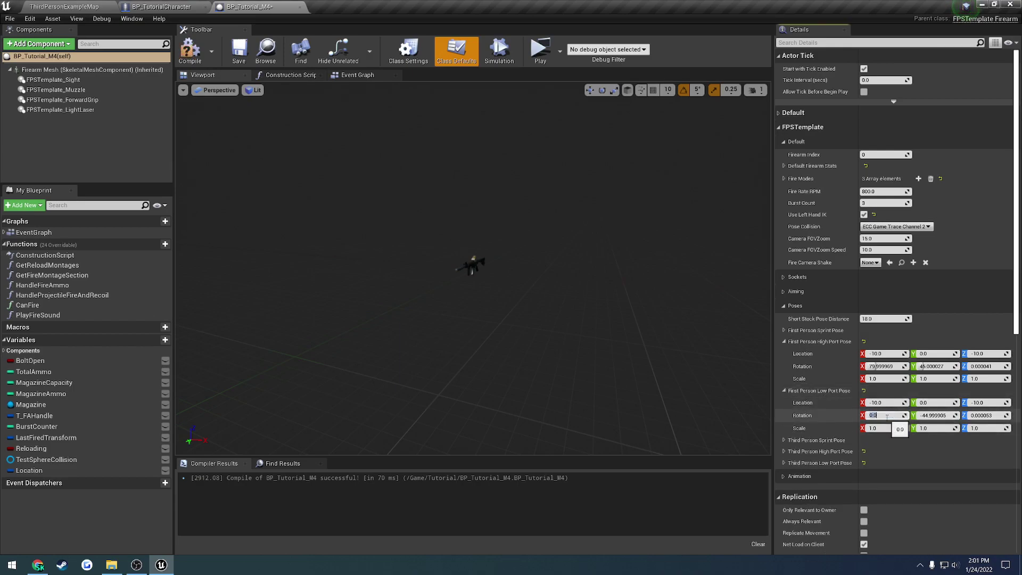
{"action": "left_click", "coordinate": [190, 51]}
{"action": "left_click", "coordinate": [69, 7]}
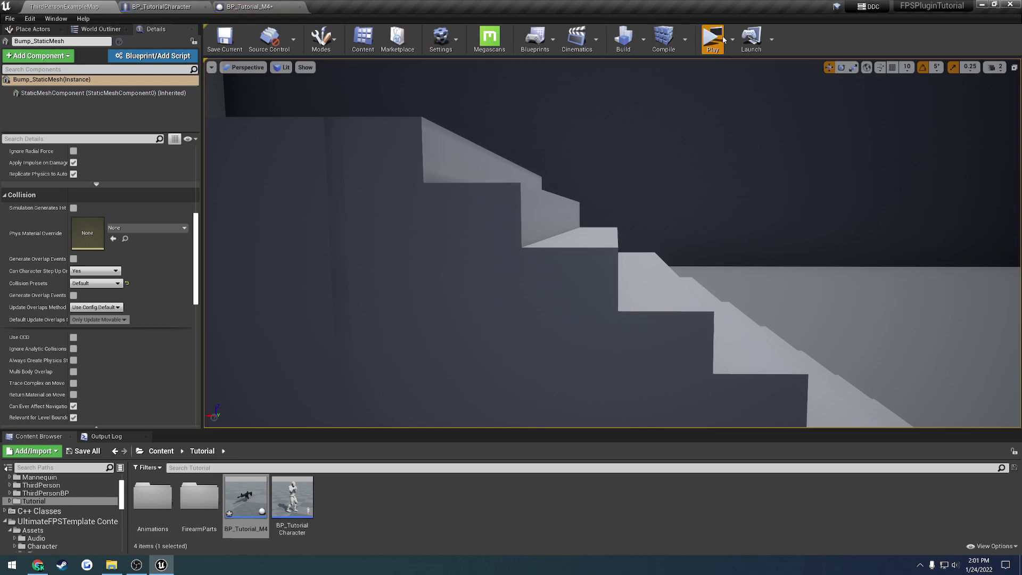
Play-test the low and high port poses by walking the armed character up to and away from the staircase wall
{"action": "left_click", "coordinate": [712, 42]}
{"action": "key", "text": "w"}
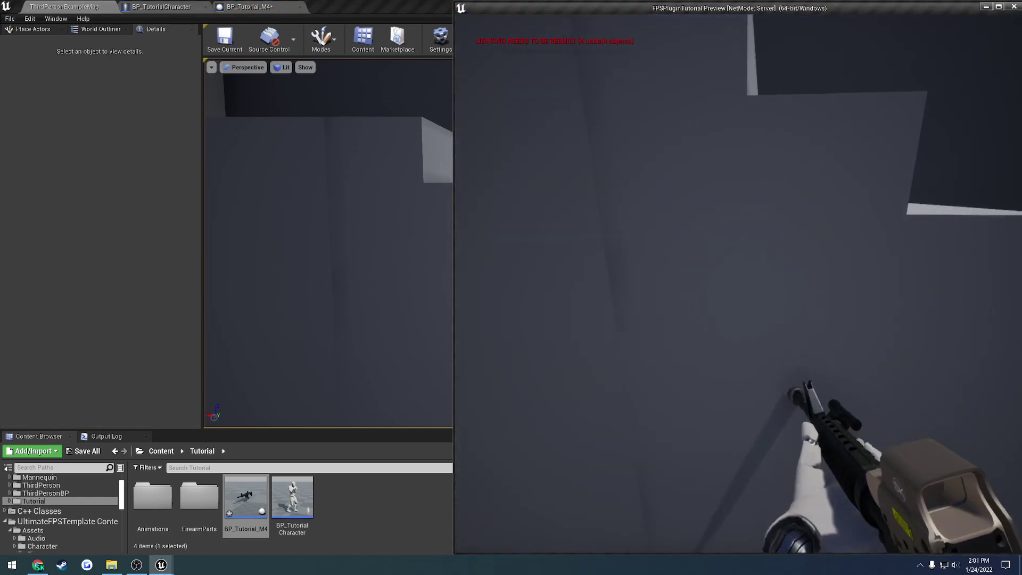
{"action": "key", "text": "s"}
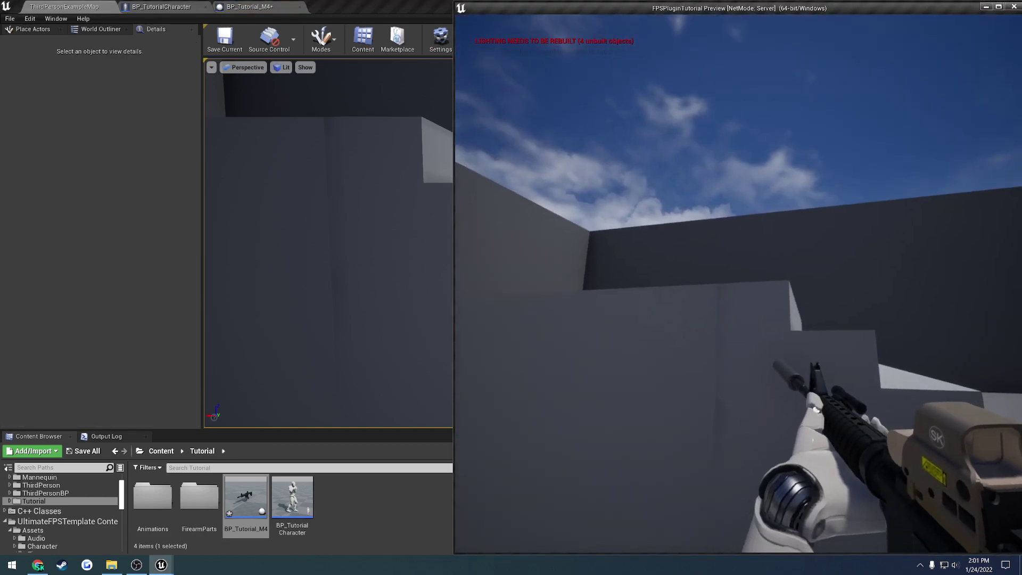
{"action": "key", "text": "w"}
{"action": "key", "text": "w"}
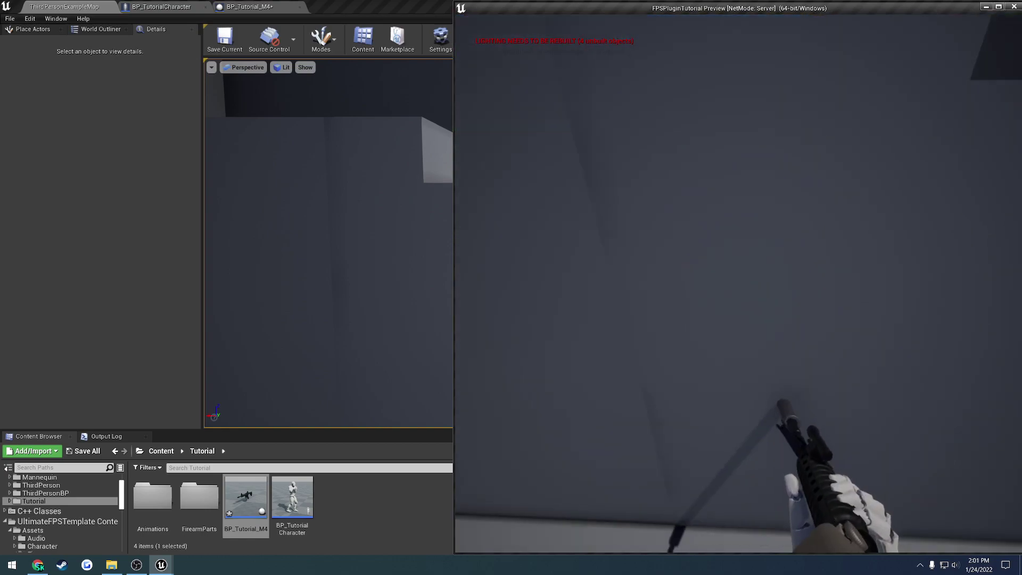
{"action": "key", "text": "w"}
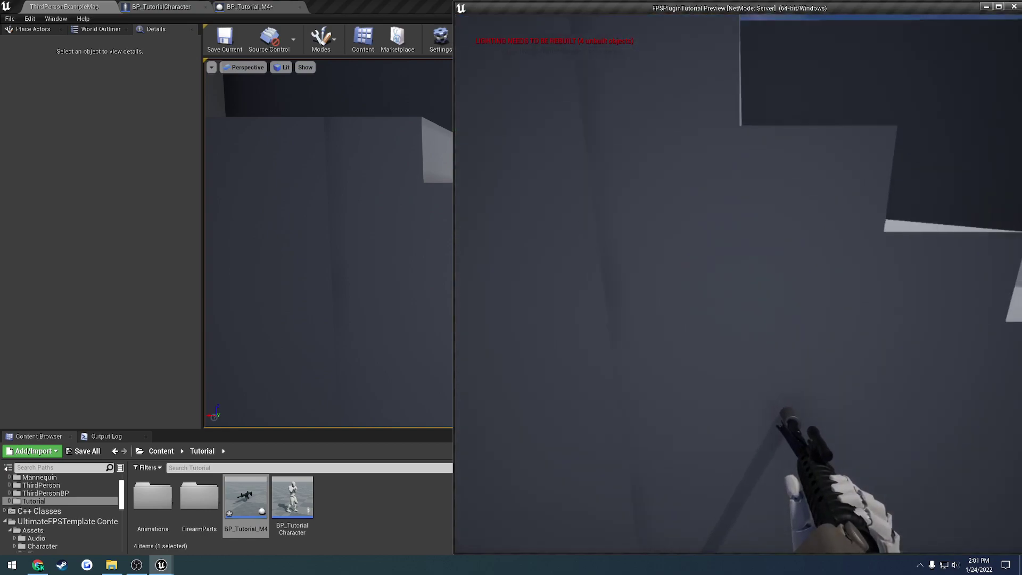
{"action": "key", "text": "s"}
{"action": "key", "text": "w"}
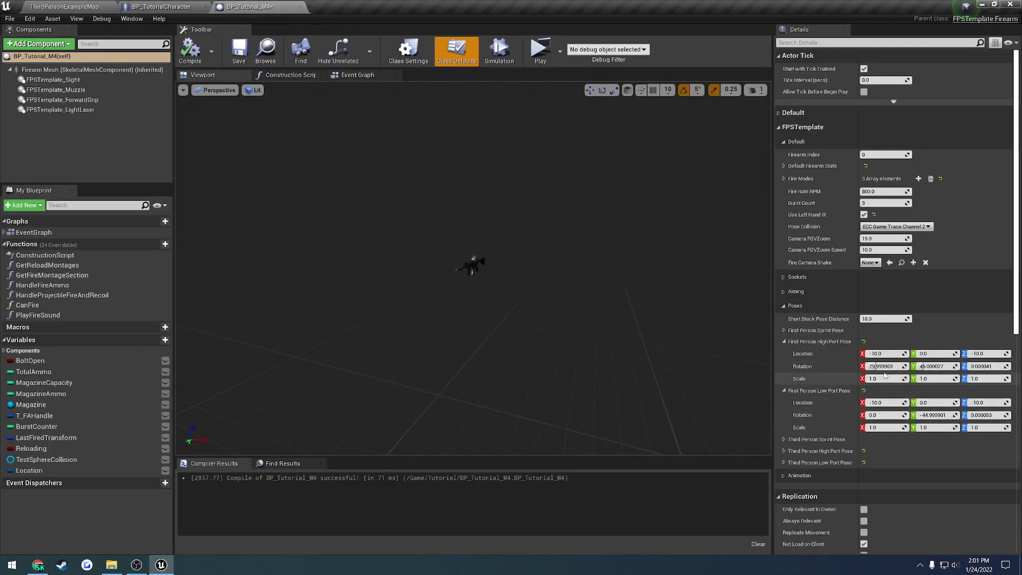
Undo the rotation change of the First Person Low Port Pose and recompile BP_Tutorial_M4
{"action": "key", "text": "ctrl+z"}
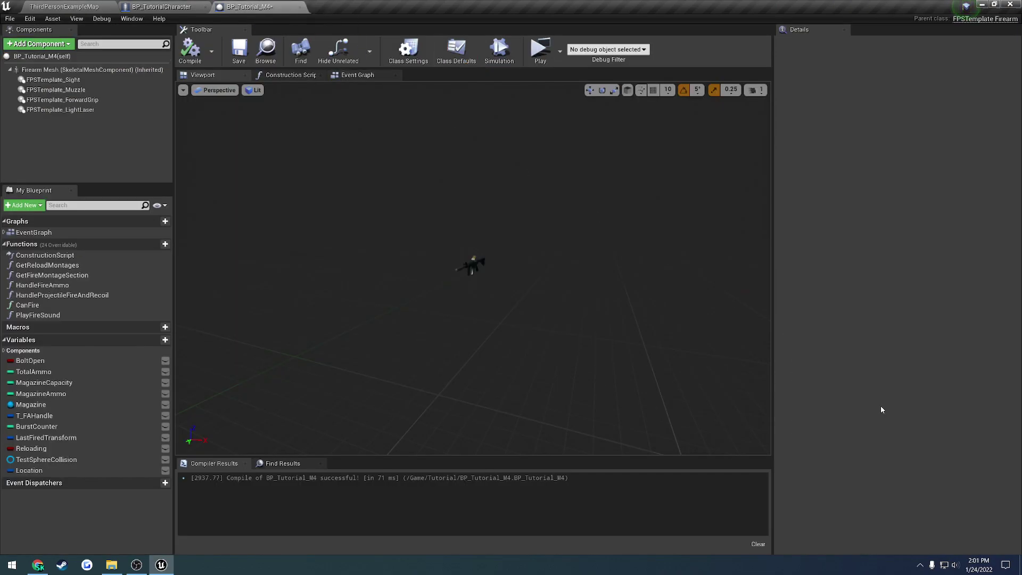
{"action": "key", "text": "ctrl+z"}
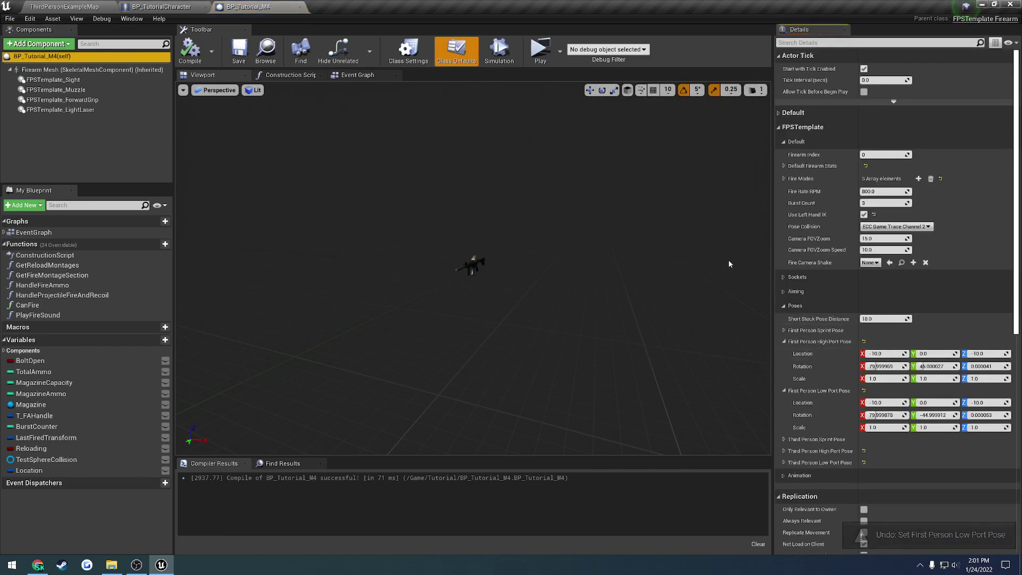
{"action": "left_click", "coordinate": [190, 50]}
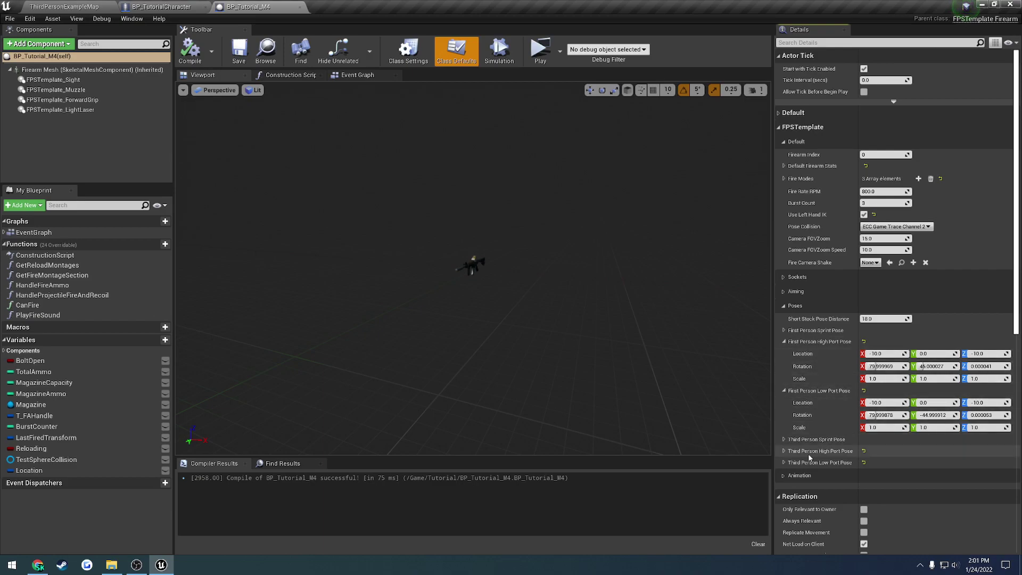
Examine the transforms of the Third Person High Port, Low Port and Sprint Poses, and collapse them again
{"action": "left_click", "coordinate": [784, 462]}
{"action": "left_click", "coordinate": [784, 451]}
{"action": "scroll", "coordinate": [809, 447], "scroll_direction": "down", "scroll_amount": 1}
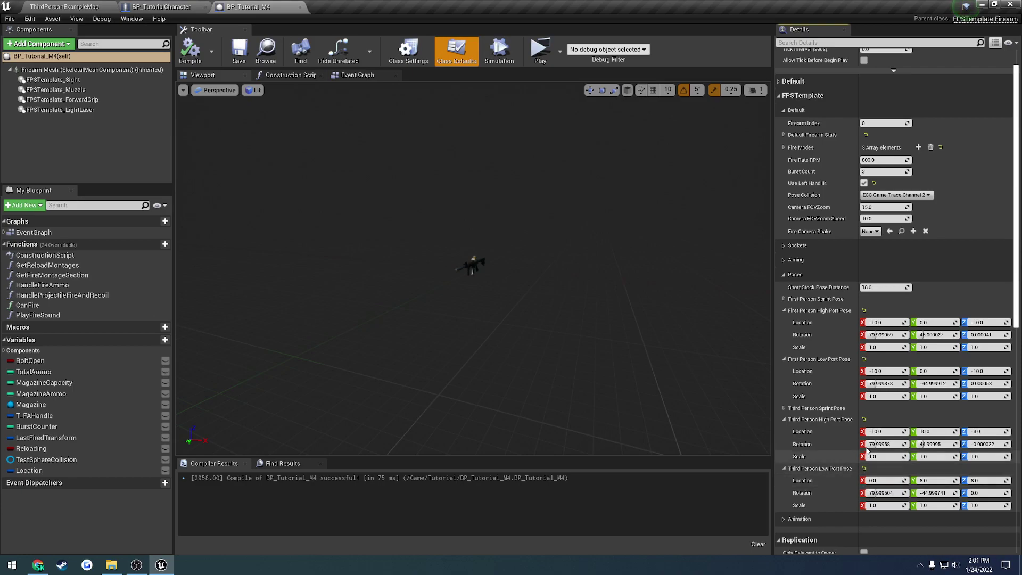
{"action": "left_click", "coordinate": [784, 420]}
{"action": "left_click", "coordinate": [784, 431]}
{"action": "left_click", "coordinate": [784, 408]}
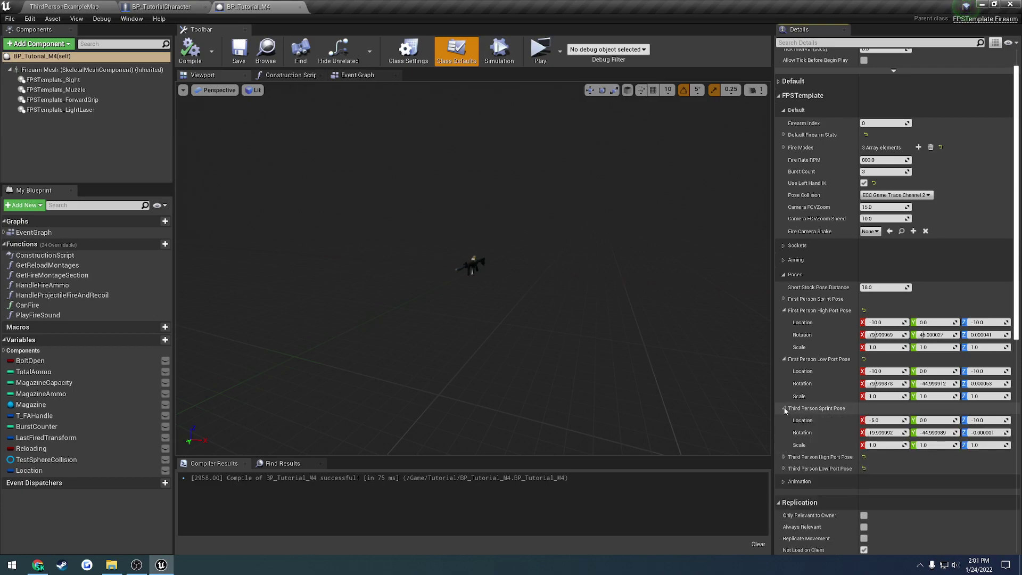
{"action": "left_click", "coordinate": [784, 408]}
Collapse the first-person port poses, check the First Person Sprint Pose transform and the Animation settings, and compile and save BP_Tutorial_M4
{"action": "left_click", "coordinate": [784, 310]}
{"action": "left_click", "coordinate": [785, 322]}
{"action": "left_click", "coordinate": [784, 299]}
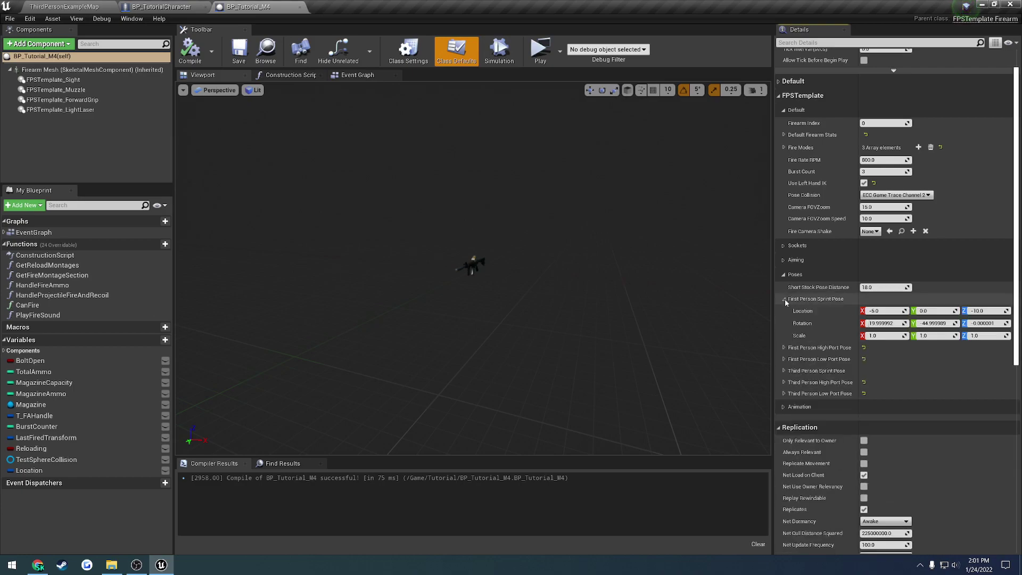
{"action": "left_click", "coordinate": [785, 300]}
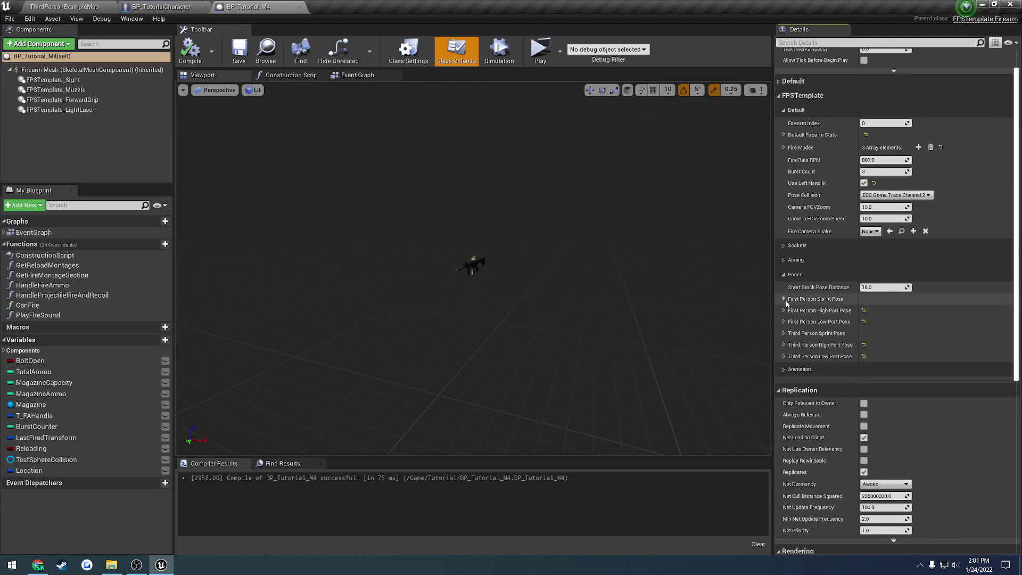
{"action": "left_click", "coordinate": [784, 369]}
{"action": "left_click", "coordinate": [785, 369]}
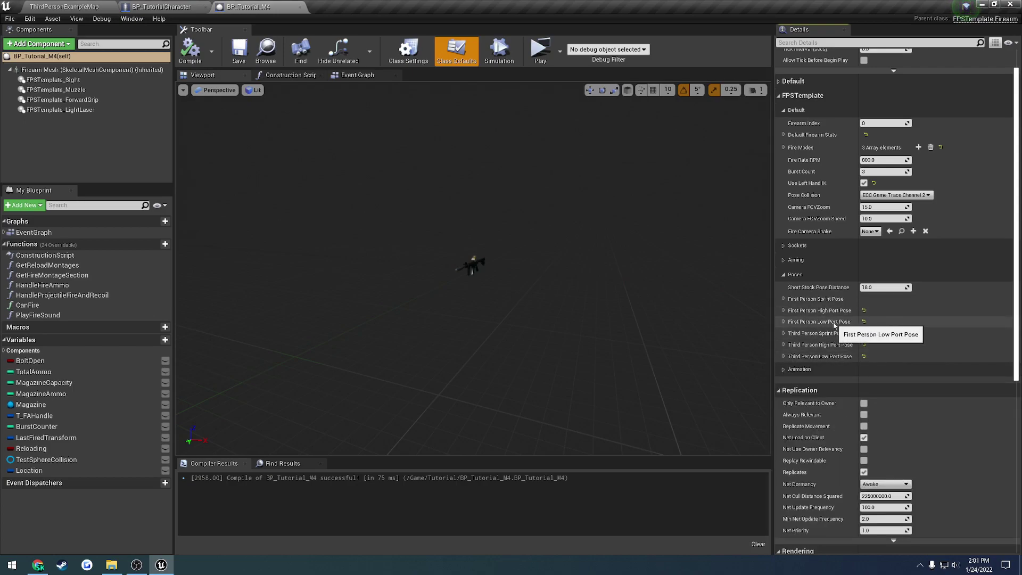
{"action": "left_click", "coordinate": [190, 51]}
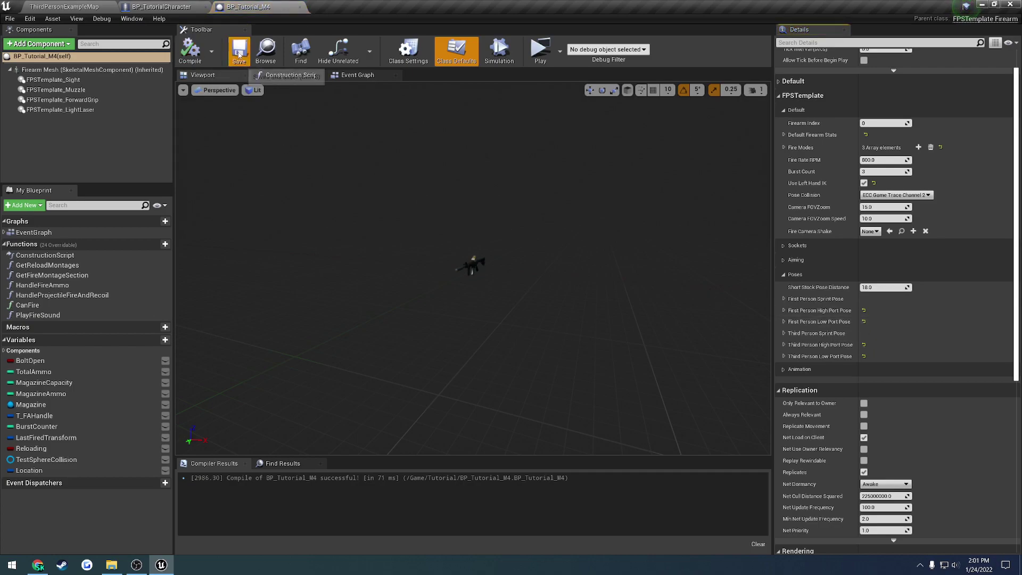
In BP_TutorialCharacter's Event Graph, search the actions of the FPSTemplate Character reference for "pose" functions without adding a node
{"action": "left_click", "coordinate": [153, 6]}
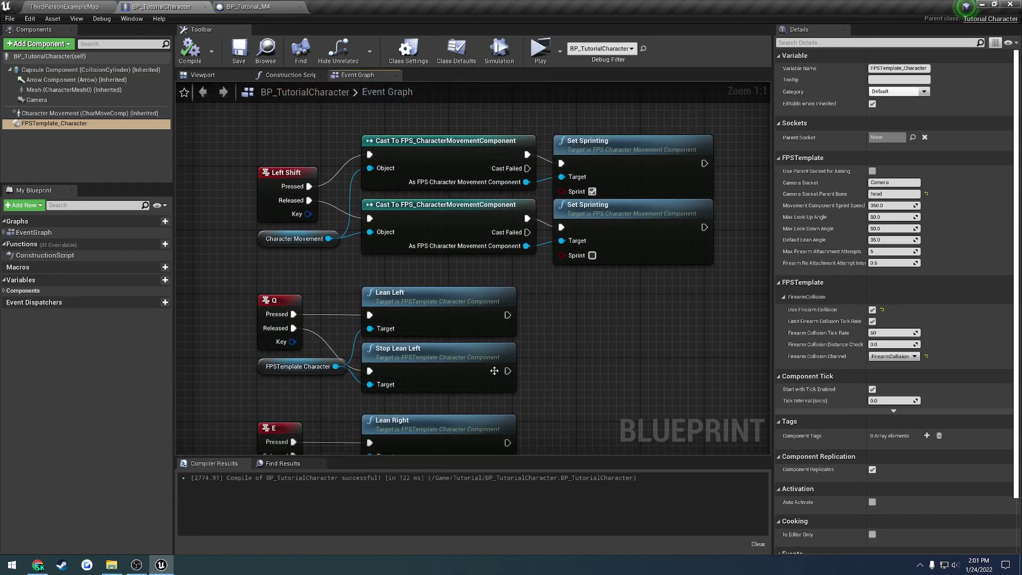
{"action": "right_click_drag", "start_coordinate": [537, 353], "coordinate": [528, 85]}
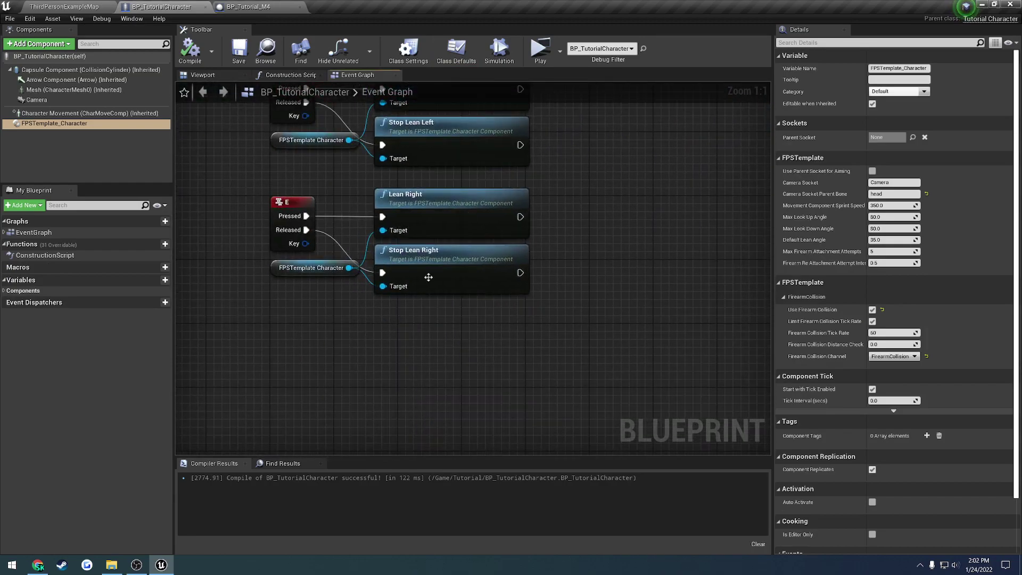
{"action": "left_click_drag", "start_coordinate": [349, 268], "coordinate": [470, 338]}
{"action": "type", "text": "pose"}
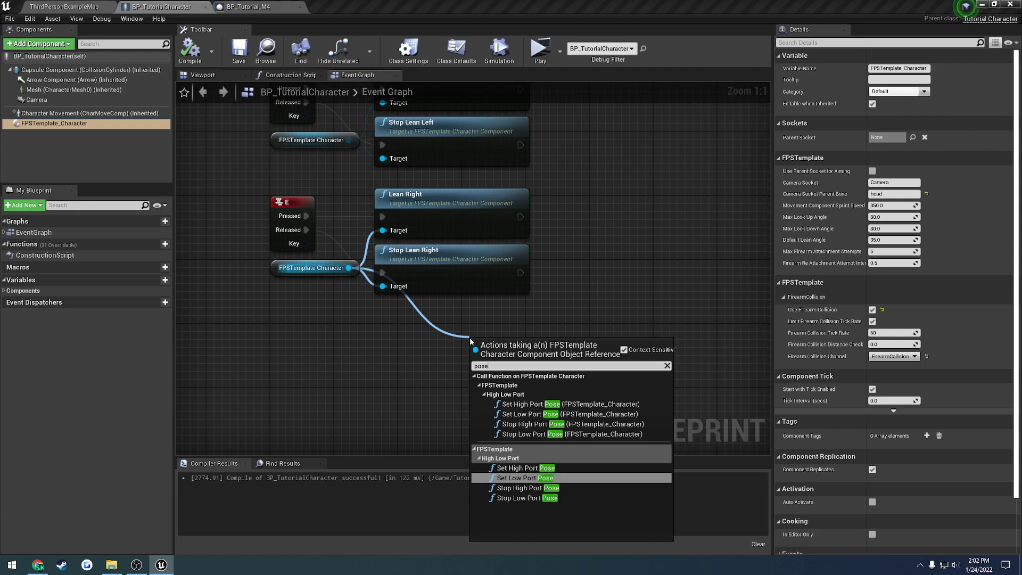
{"action": "right_click_drag", "start_coordinate": [596, 296], "coordinate": [629, 363]}
{"action": "left_click_drag", "start_coordinate": [612, 394], "coordinate": [434, 156]}
{"action": "left_click", "coordinate": [677, 220]}
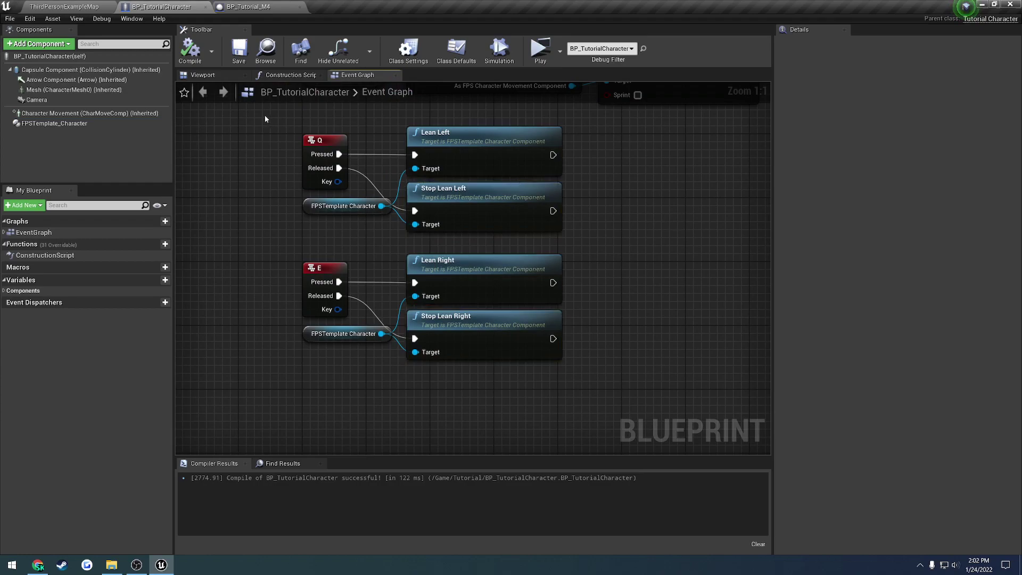